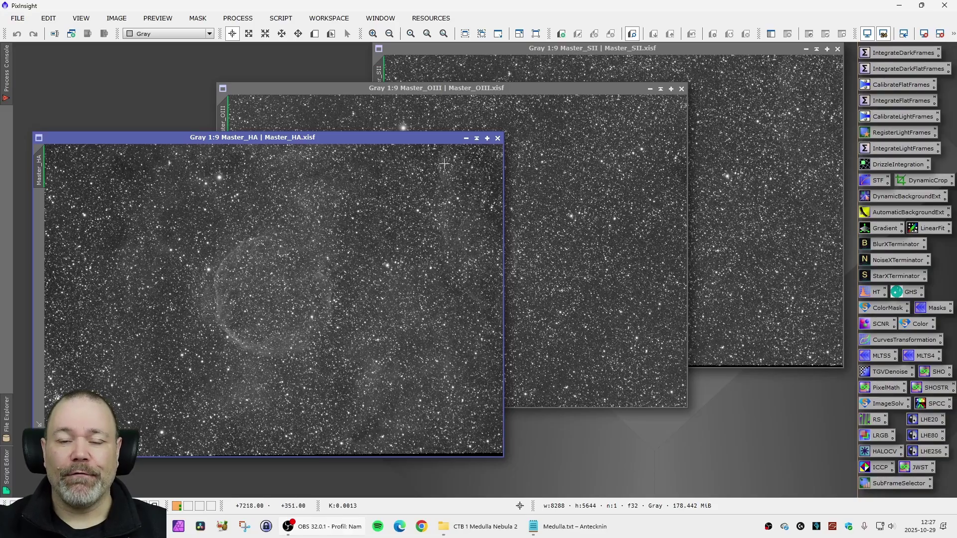
Move Master_SII to the right and bring Master_OIII and Master_HA forward so all three show.
{"action": "left_click_drag", "start_coordinate": [599, 51], "coordinate": [407, 69]}
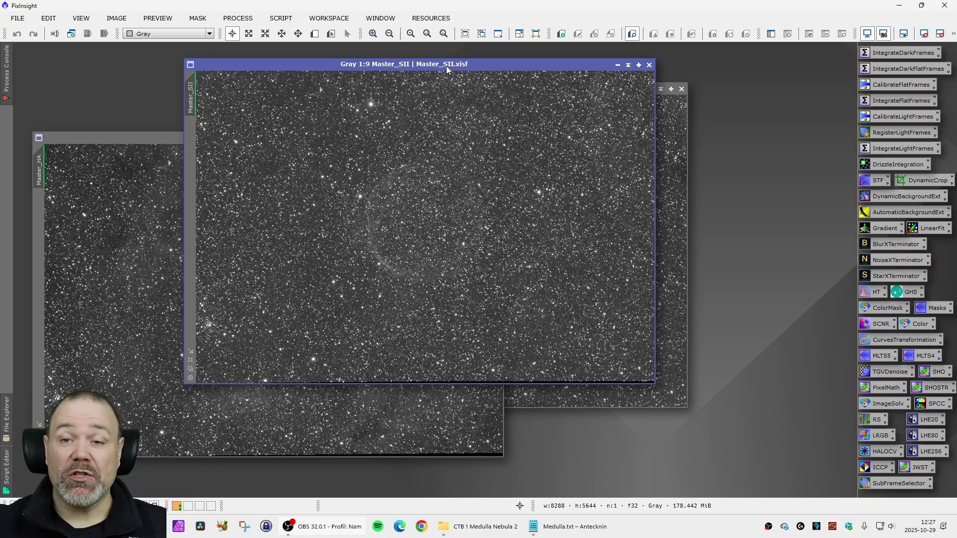
{"action": "left_click_drag", "start_coordinate": [448, 68], "coordinate": [712, 61]}
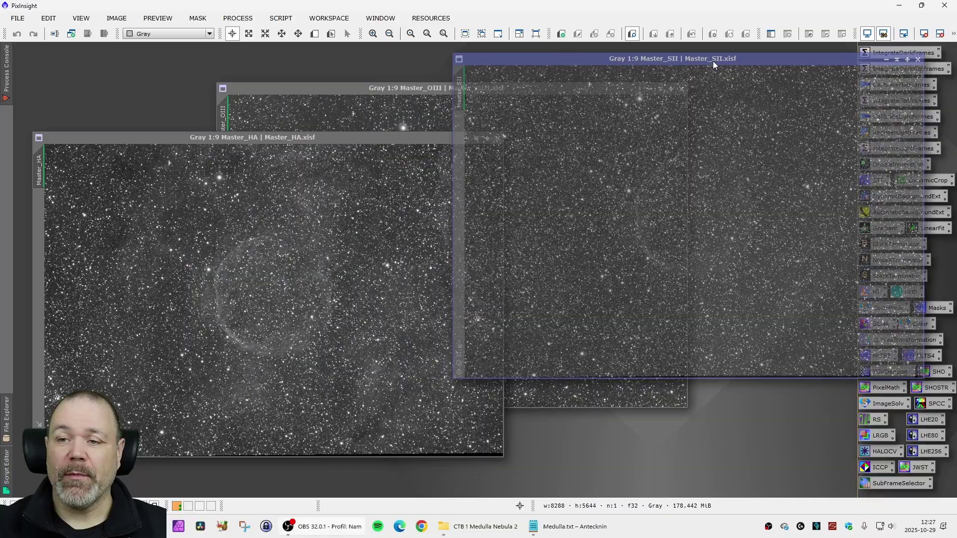
{"action": "left_click", "coordinate": [425, 90]}
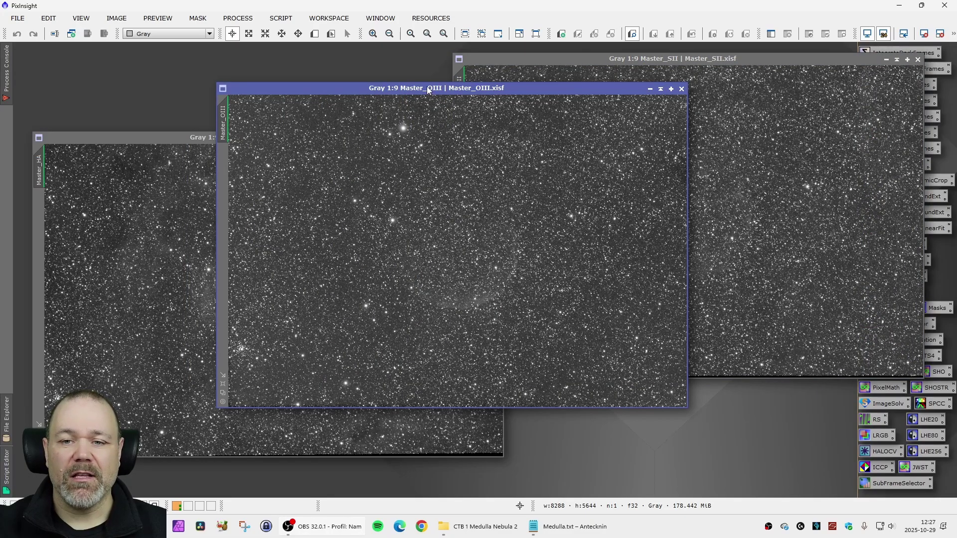
{"action": "left_click", "coordinate": [124, 137]}
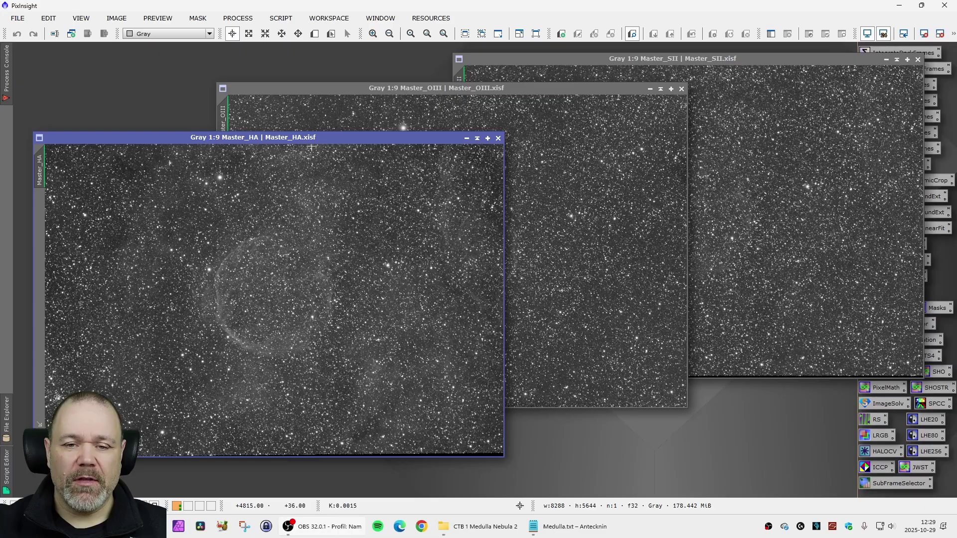
Reposition and zoom Master_HA, Master_OIII and Master_SII to inspect each up close.
{"action": "left_click_drag", "start_coordinate": [310, 140], "coordinate": [321, 152]}
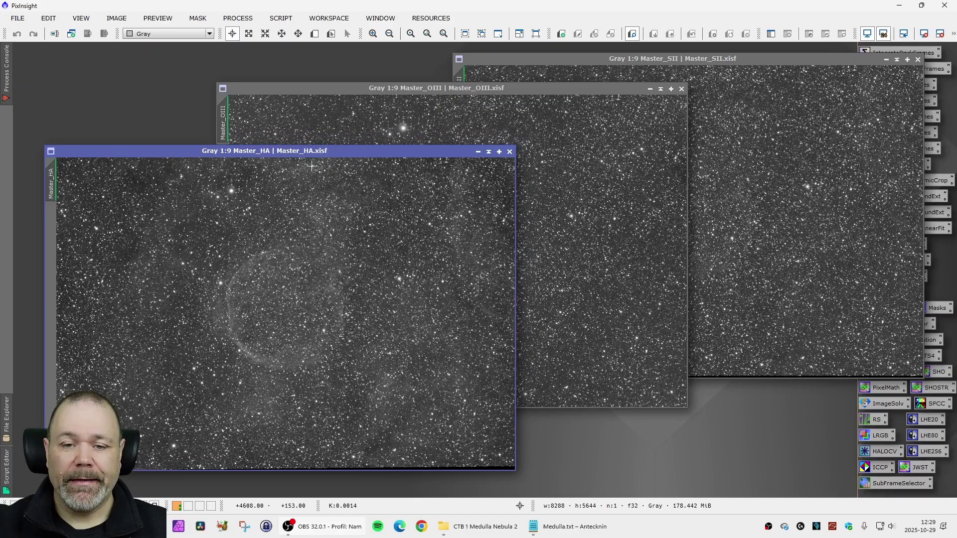
{"action": "left_click_drag", "start_coordinate": [275, 152], "coordinate": [253, 73]}
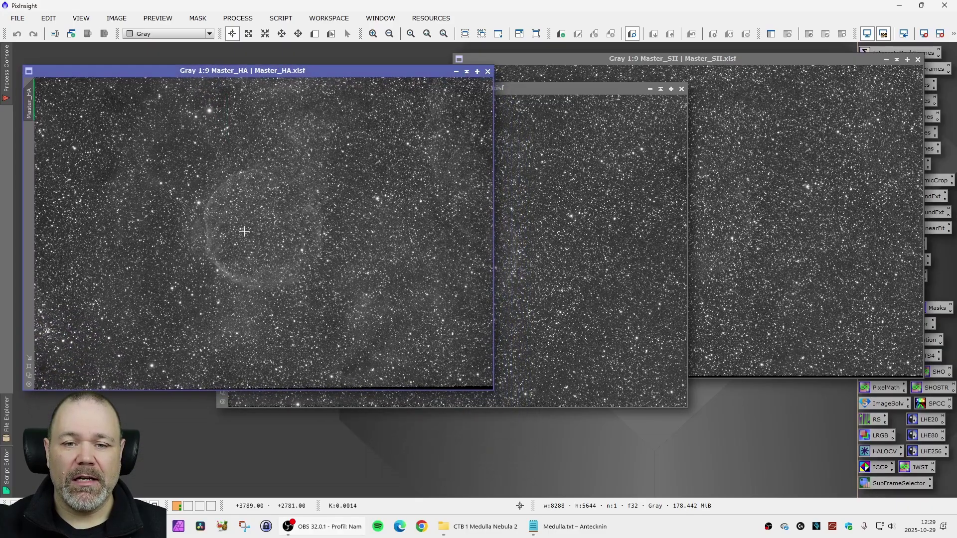
{"action": "scroll", "coordinate": [255, 263], "scroll_direction": "up", "scroll_amount": 5}
{"action": "left_click", "coordinate": [536, 88]}
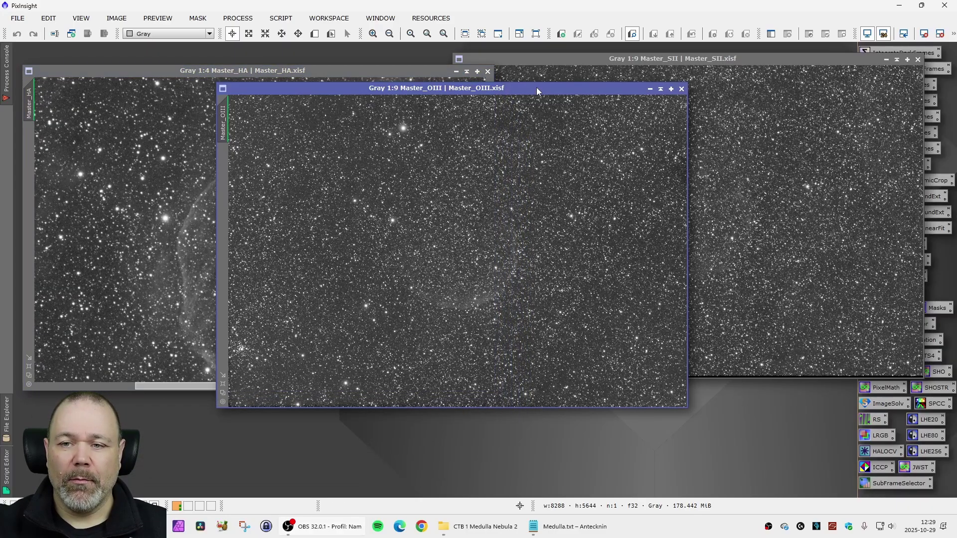
{"action": "scroll", "coordinate": [396, 176], "scroll_direction": "up", "scroll_amount": 3}
{"action": "scroll", "coordinate": [512, 237], "scroll_direction": "down", "scroll_amount": 2}
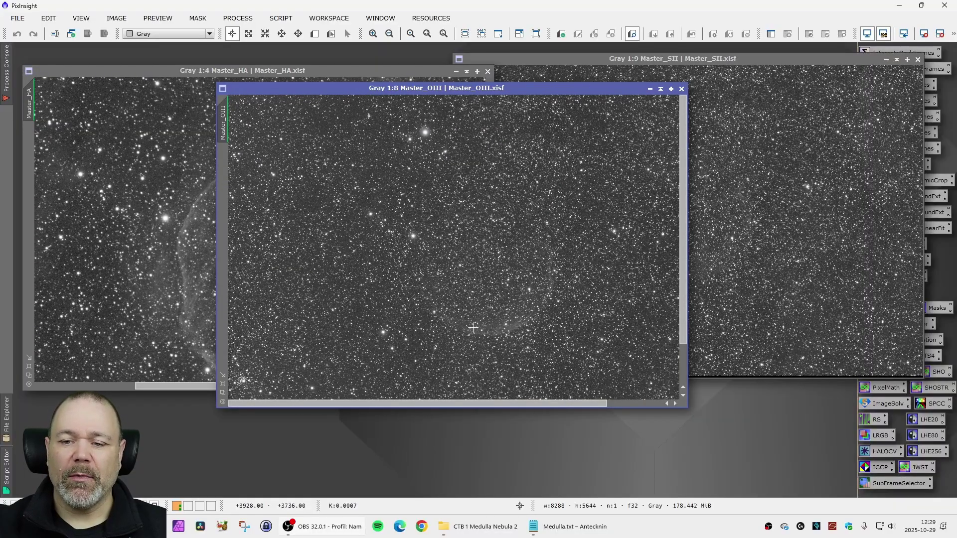
{"action": "left_click", "coordinate": [727, 61]}
{"action": "left_click_drag", "start_coordinate": [727, 61], "coordinate": [518, 77]}
{"action": "scroll", "coordinate": [350, 190], "scroll_direction": "up", "scroll_amount": 4}
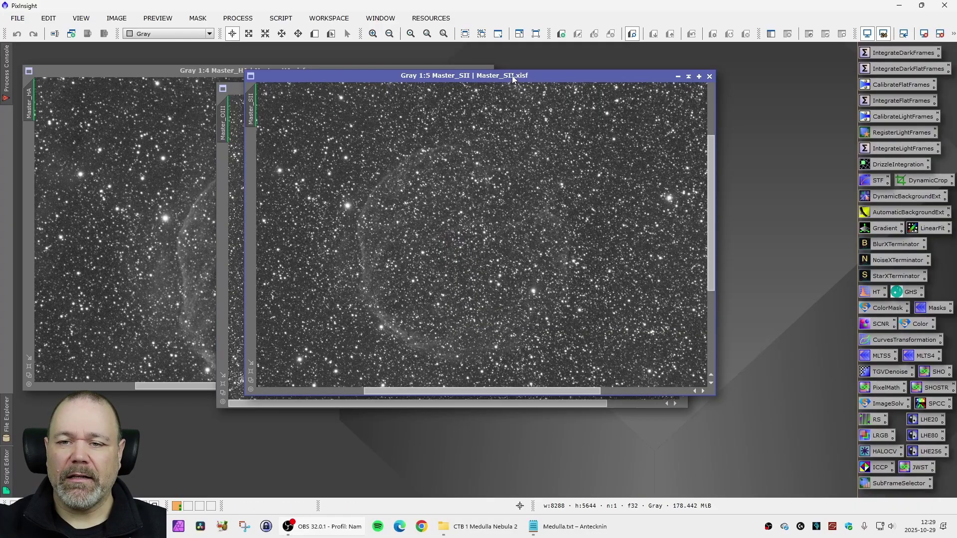
{"action": "left_click_drag", "start_coordinate": [513, 76], "coordinate": [655, 62]}
{"action": "scroll", "coordinate": [666, 131], "scroll_direction": "down", "scroll_amount": 4}
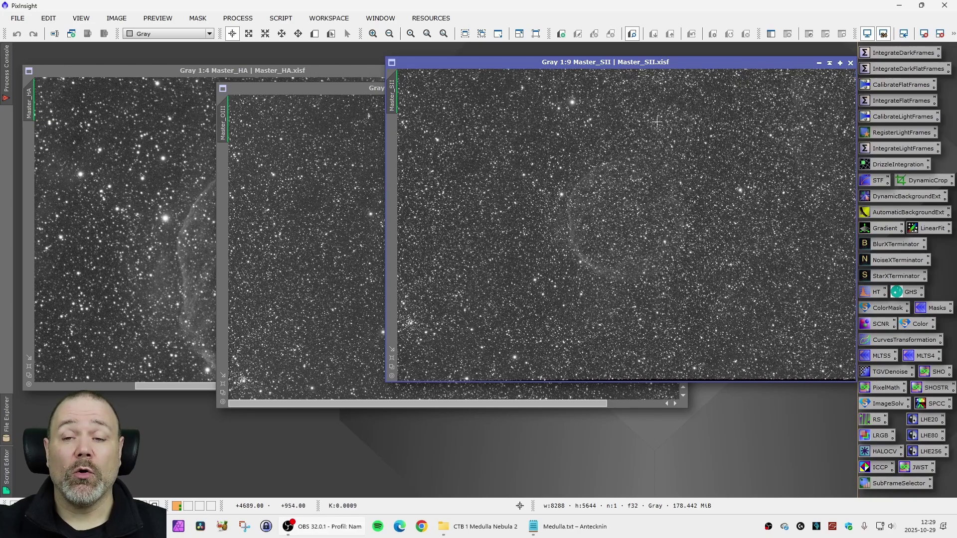
Rearrange Master_OIII and Master_HA again, zooming in and out to compare them.
{"action": "left_click_drag", "start_coordinate": [345, 89], "coordinate": [345, 150]}
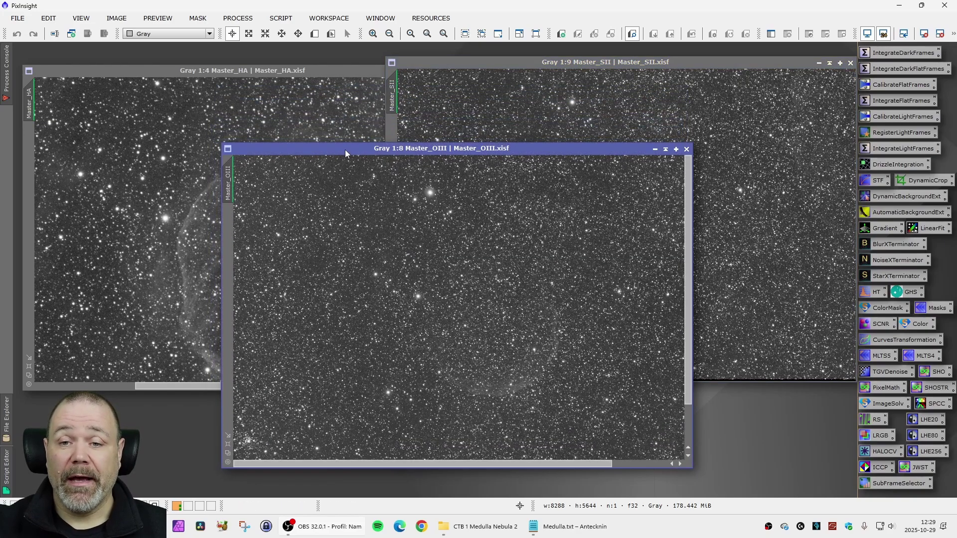
{"action": "left_click", "coordinate": [285, 70]}
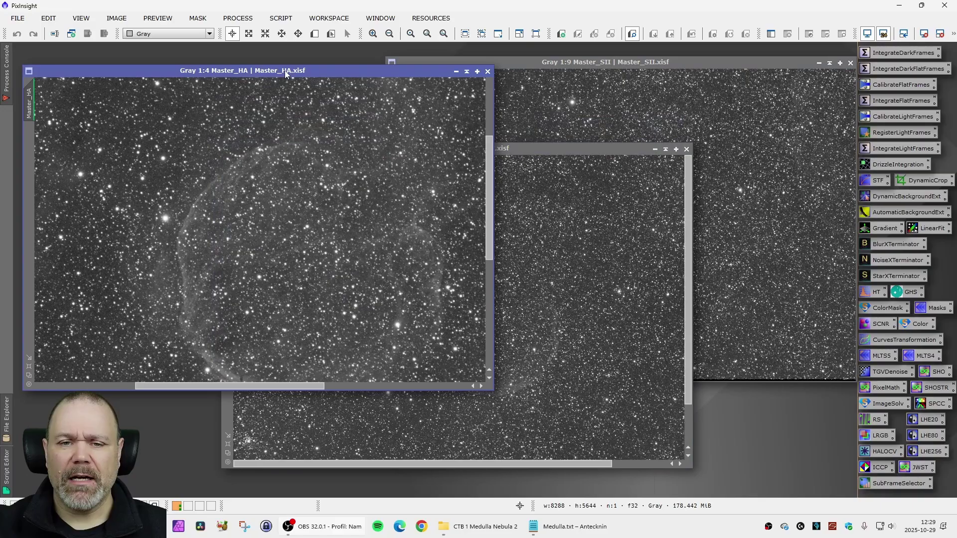
{"action": "left_click_drag", "start_coordinate": [285, 70], "coordinate": [289, 85]}
{"action": "scroll", "coordinate": [344, 183], "scroll_direction": "down", "scroll_amount": 4}
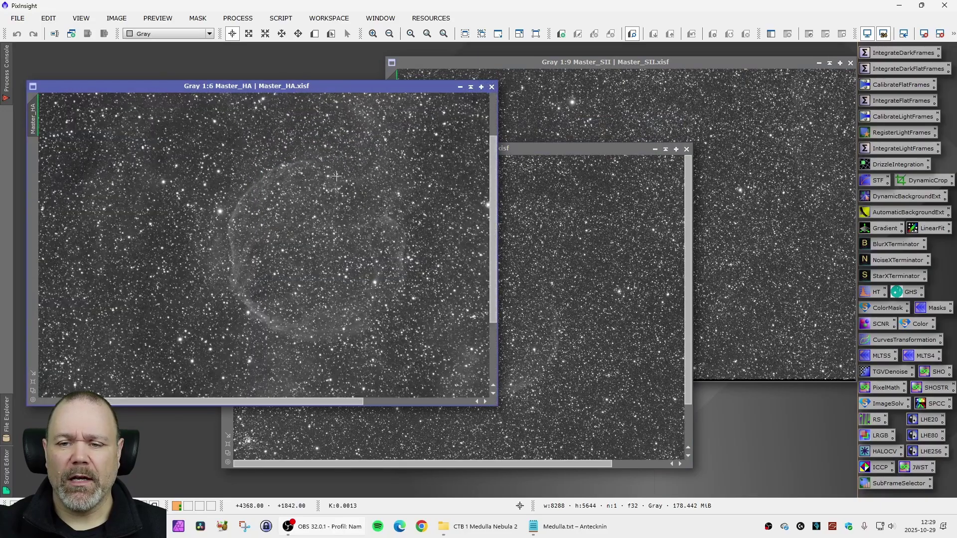
{"action": "scroll", "coordinate": [365, 202], "scroll_direction": "down", "scroll_amount": 2}
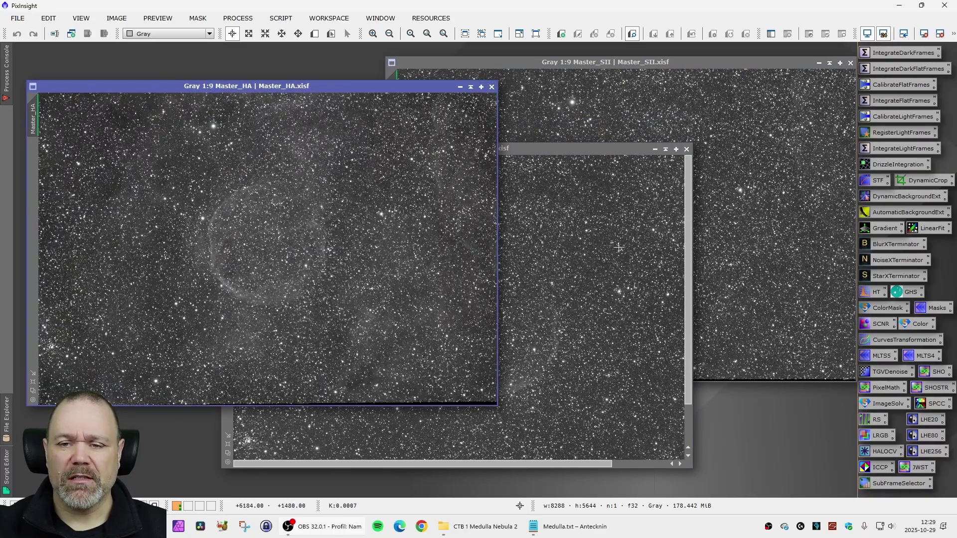
{"action": "left_click", "coordinate": [613, 246]}
{"action": "scroll", "coordinate": [614, 246], "scroll_direction": "down", "scroll_amount": 4}
{"action": "scroll", "coordinate": [613, 246], "scroll_direction": "up", "scroll_amount": 1}
{"action": "left_click_drag", "start_coordinate": [518, 150], "coordinate": [536, 150]}
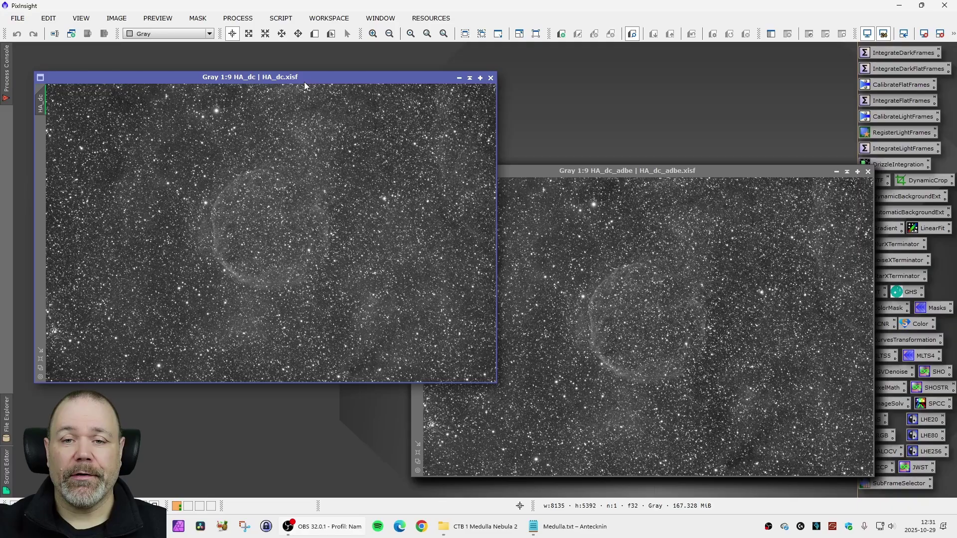
Move HA_dc_adbe and HA_dc_adbe_bxt aside to reveal HA_dc_adbe_bxt_nxt, placed upper right.
{"action": "left_click_drag", "start_coordinate": [599, 172], "coordinate": [218, 79]}
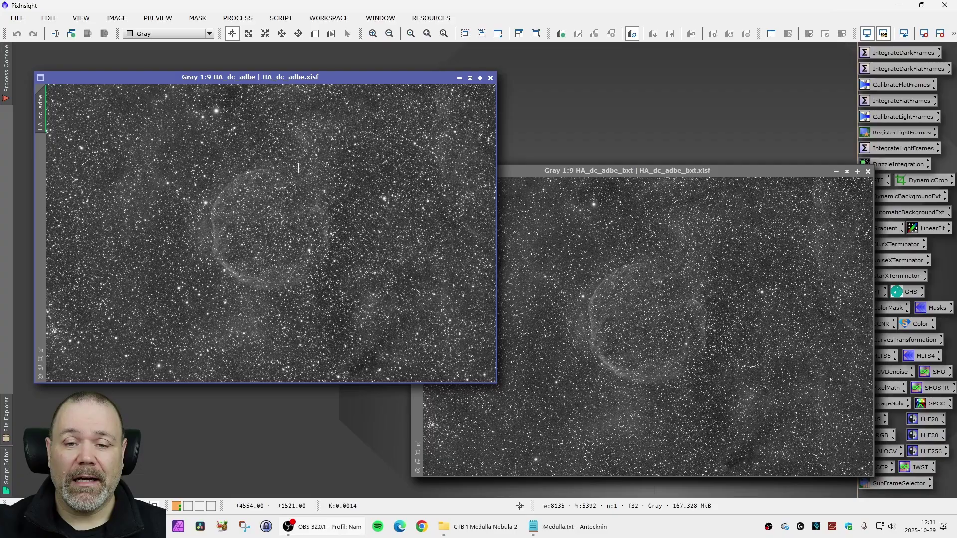
{"action": "left_click_drag", "start_coordinate": [674, 172], "coordinate": [210, 78]}
{"action": "left_click_drag", "start_coordinate": [655, 171], "coordinate": [704, 110]}
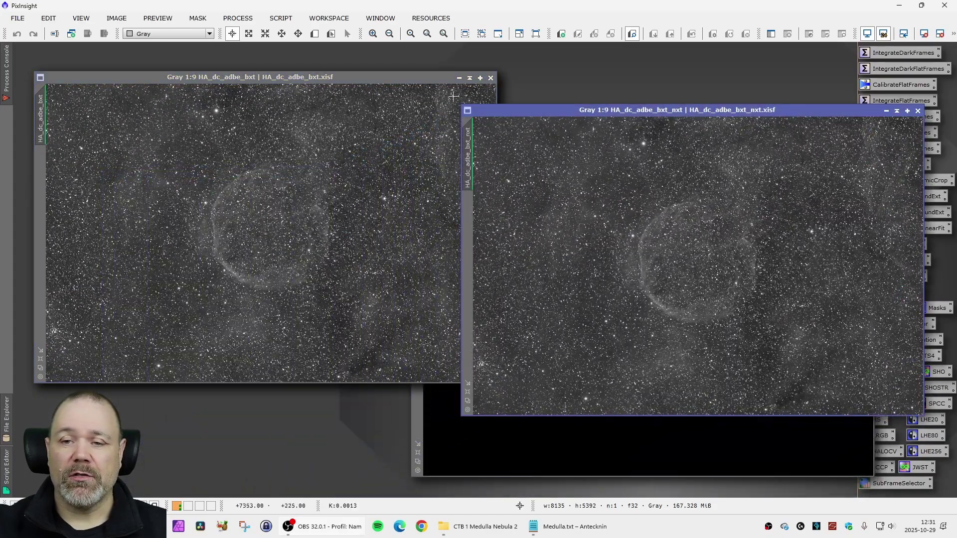
Close HA_dc_adbe_bxt, compare HA_dc side by side with HA_dc_adbe_bxt_nxt, then close HA_dc.
{"action": "left_click", "coordinate": [491, 79]}
{"action": "left_click_drag", "start_coordinate": [394, 78], "coordinate": [374, 114]}
{"action": "left_click_drag", "start_coordinate": [528, 109], "coordinate": [543, 112]}
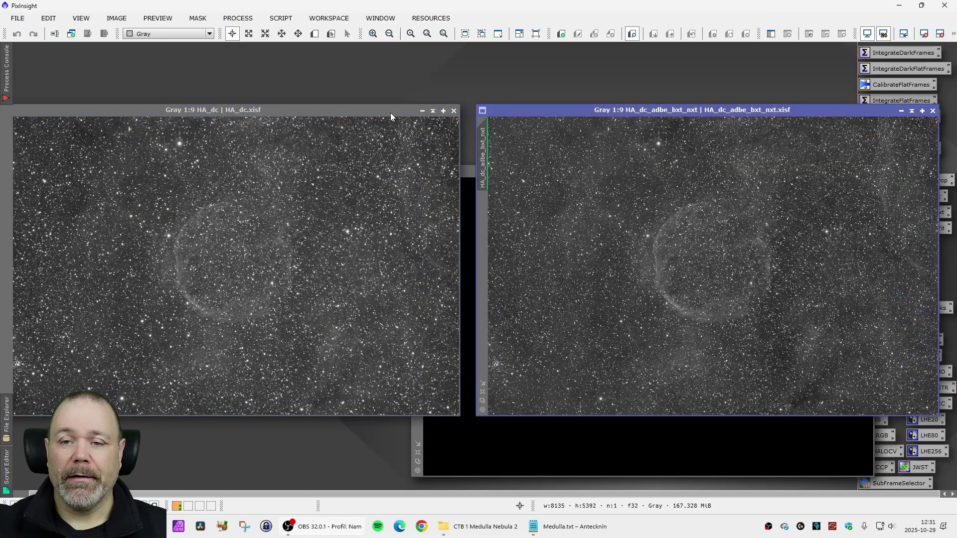
{"action": "left_click_drag", "start_coordinate": [390, 112], "coordinate": [407, 113]}
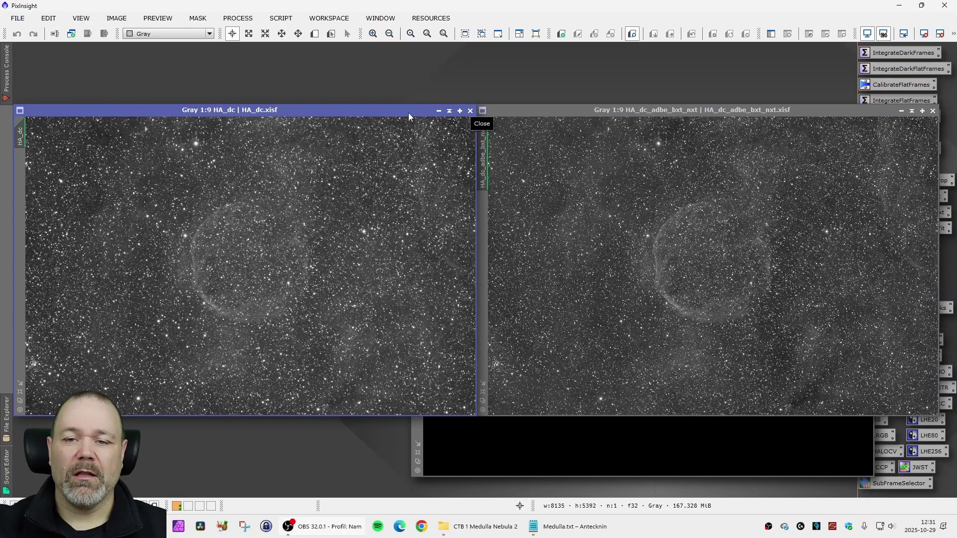
{"action": "left_click", "coordinate": [470, 111]}
Close HA_dc_adbe_bxt_nxt and move the starless image aside to reveal the stars image.
{"action": "left_click", "coordinate": [933, 111]}
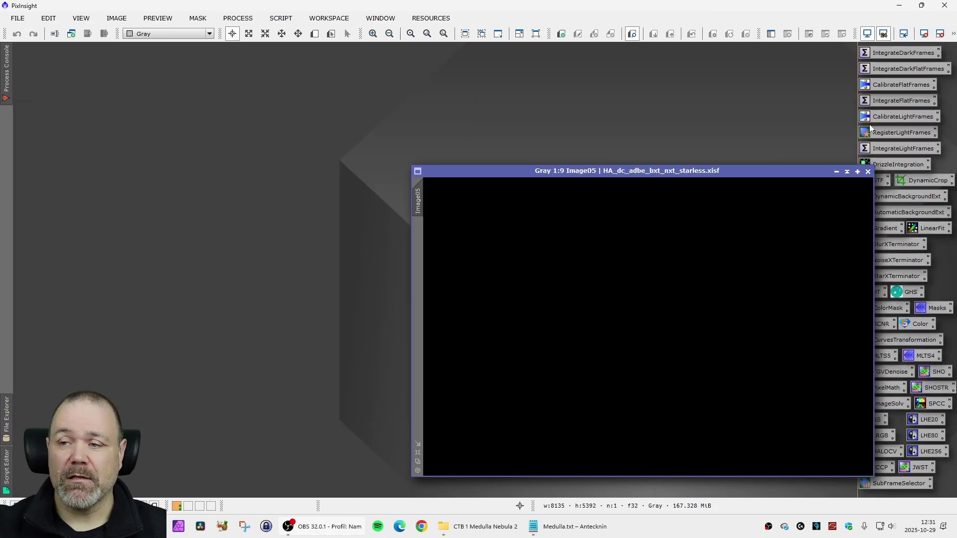
{"action": "left_click_drag", "start_coordinate": [510, 170], "coordinate": [307, 100]}
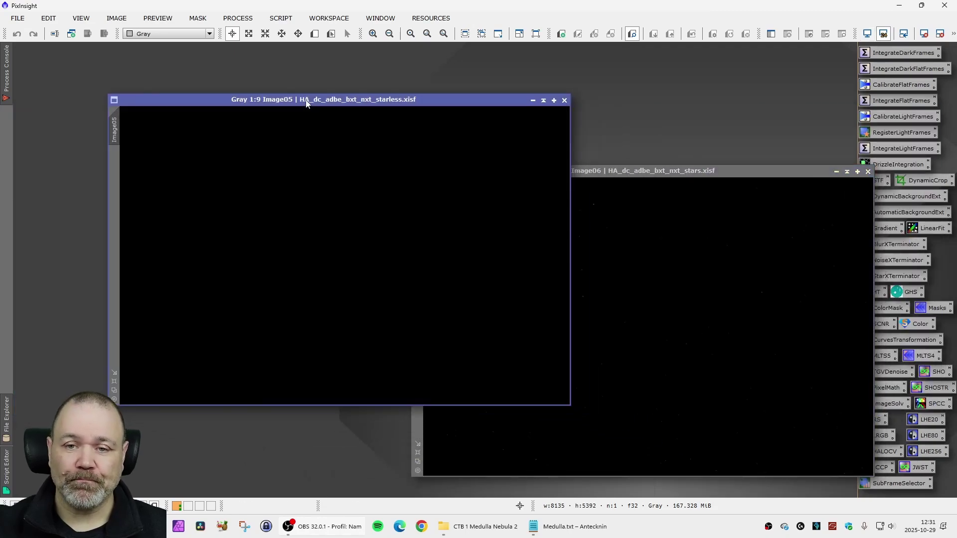
{"action": "left_click_drag", "start_coordinate": [323, 101], "coordinate": [294, 103]}
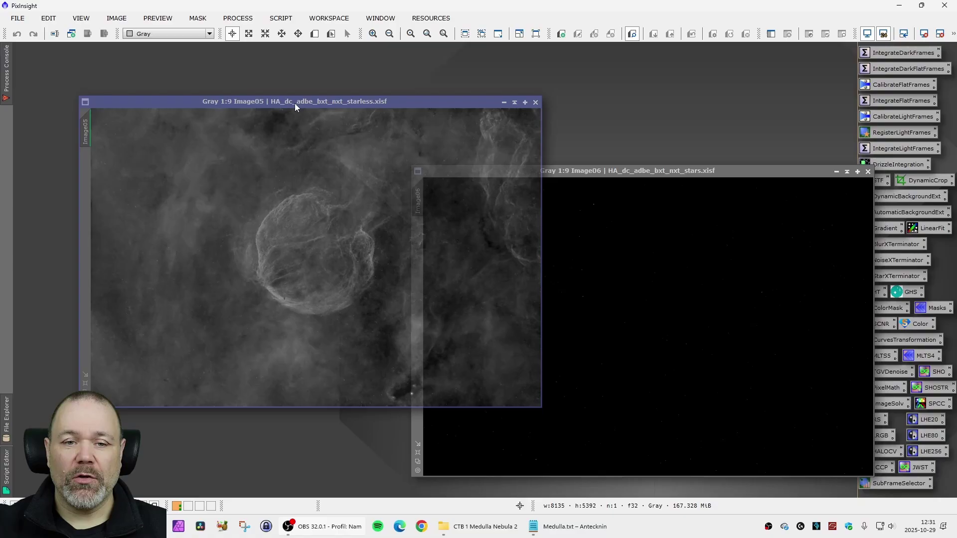
Zoom in and out on the starless Ha view, then move the stars-only window aside.
{"action": "scroll", "coordinate": [305, 246], "scroll_direction": "up", "scroll_amount": 8}
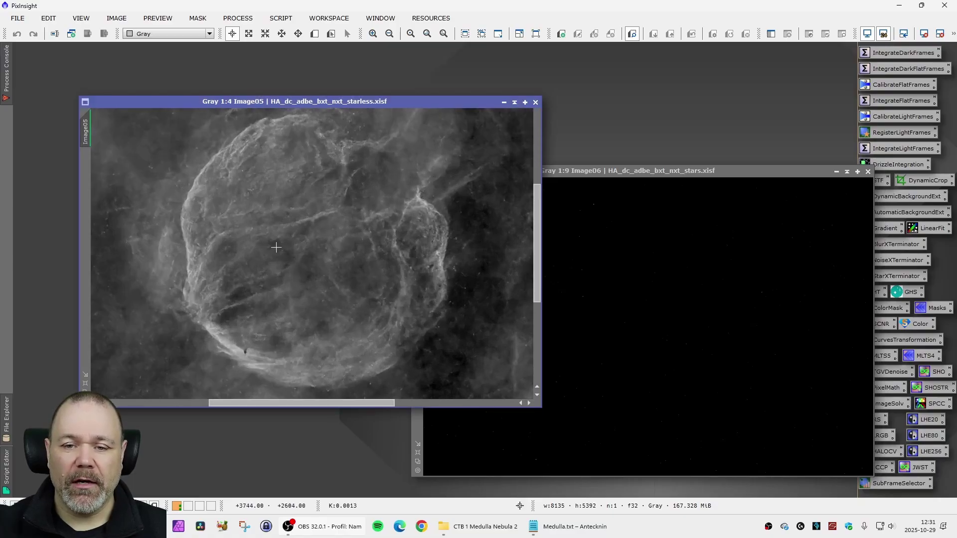
{"action": "scroll", "coordinate": [268, 236], "scroll_direction": "down", "scroll_amount": 3}
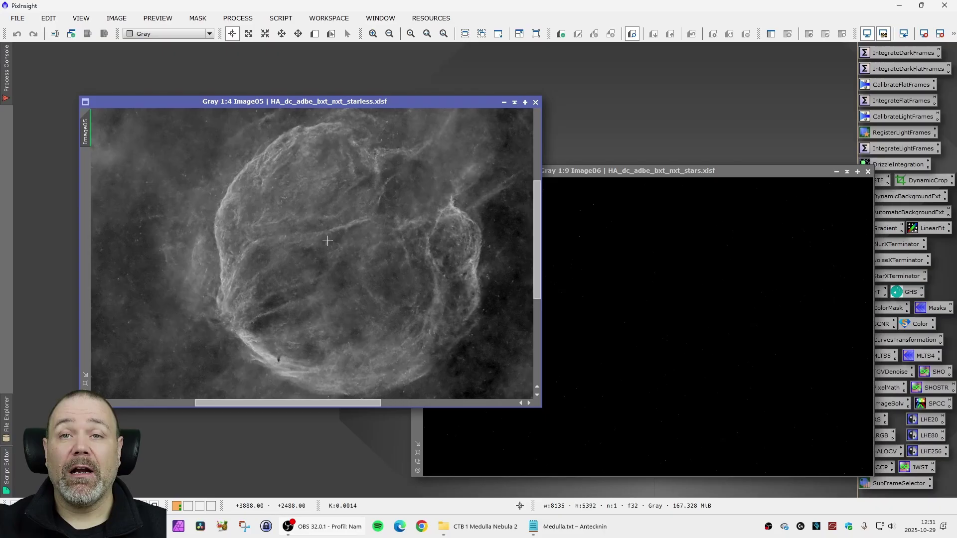
{"action": "scroll", "coordinate": [327, 241], "scroll_direction": "down", "scroll_amount": 5}
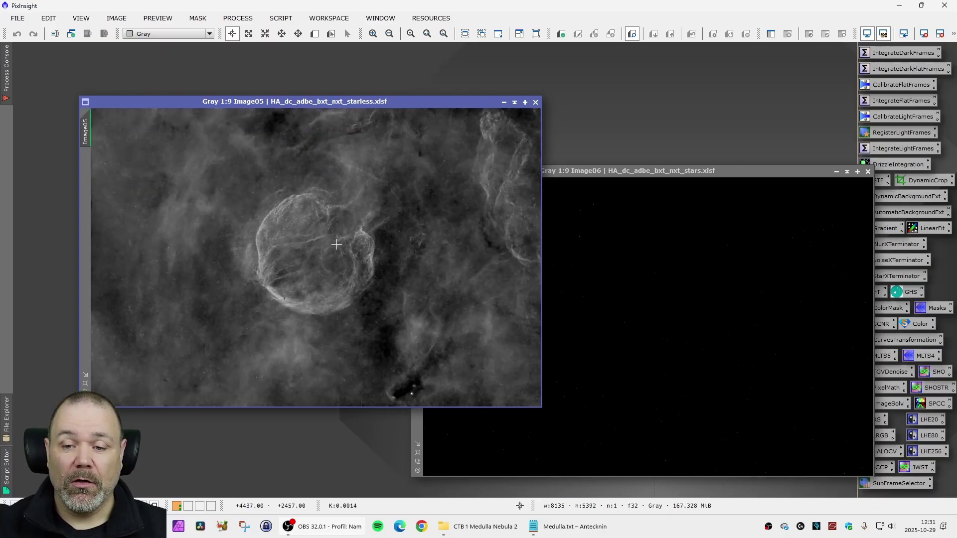
{"action": "scroll", "coordinate": [179, 263], "scroll_direction": "up", "scroll_amount": 9}
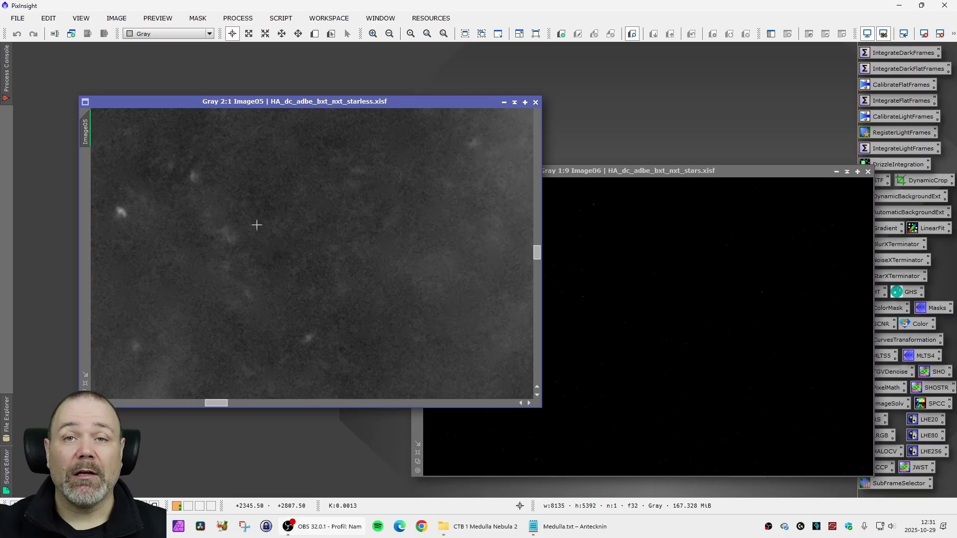
{"action": "scroll", "coordinate": [277, 232], "scroll_direction": "down", "scroll_amount": 8}
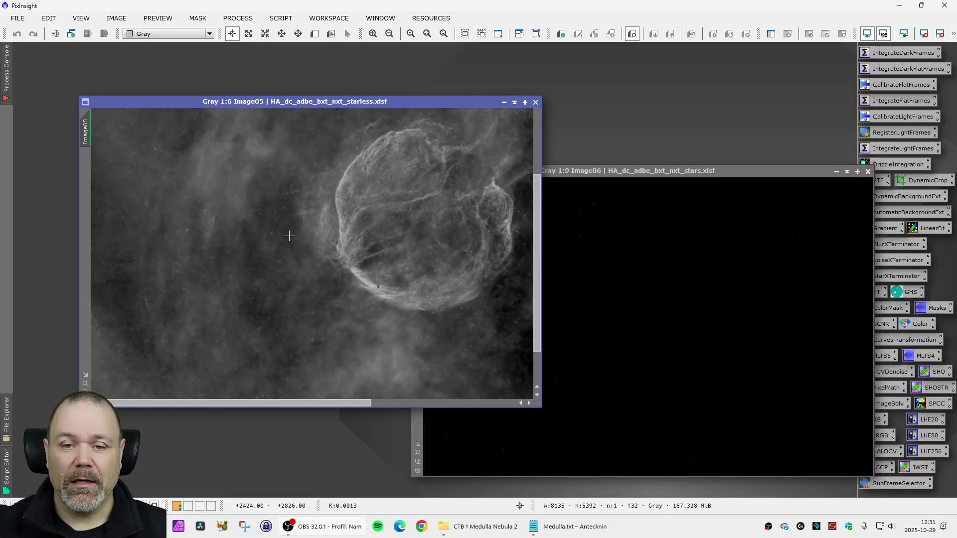
{"action": "scroll", "coordinate": [297, 239], "scroll_direction": "down", "scroll_amount": 1}
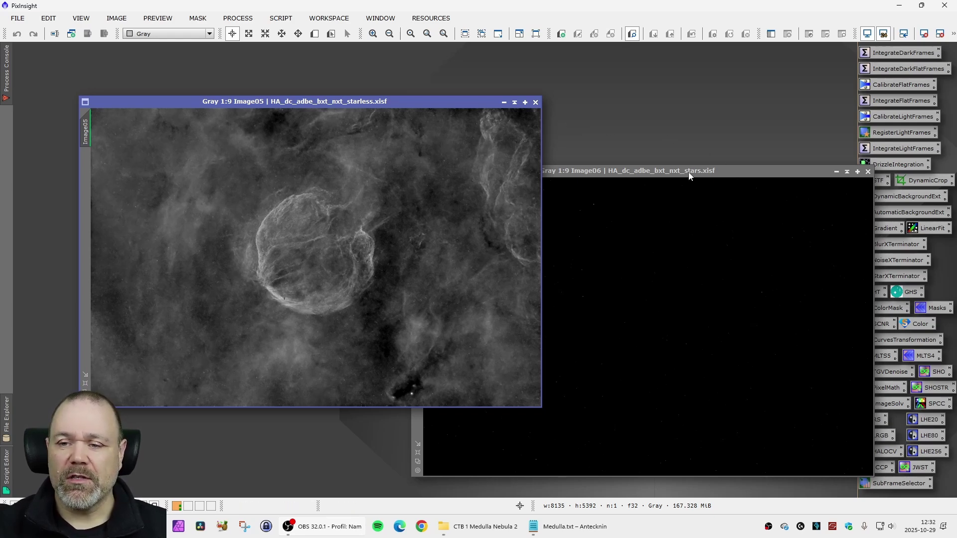
{"action": "left_click_drag", "start_coordinate": [689, 175], "coordinate": [629, 163]}
Close the stars-only image and browse SCRIPT > SetiAstro without launching anything.
{"action": "left_click", "coordinate": [807, 159]}
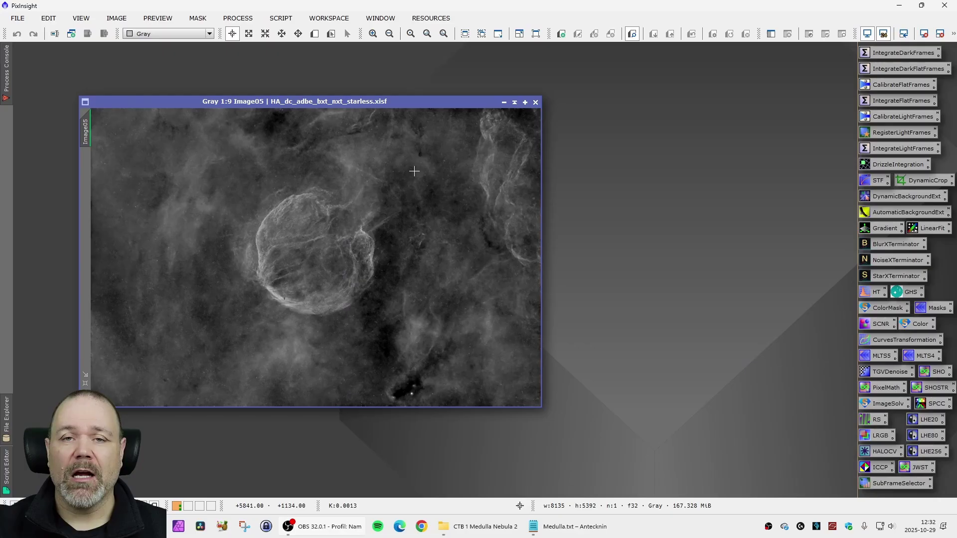
{"action": "left_click", "coordinate": [278, 19]}
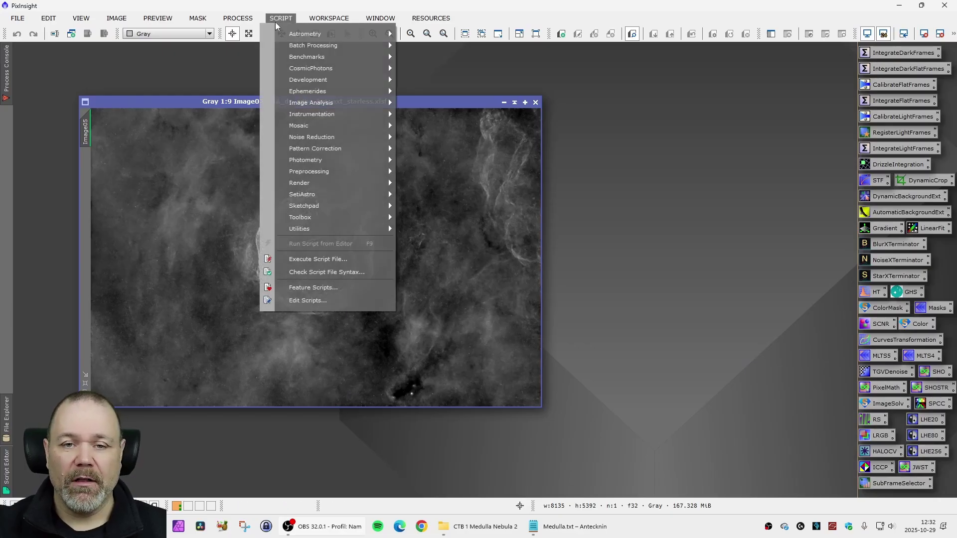
{"action": "mouse_move", "coordinate": [352, 207]}
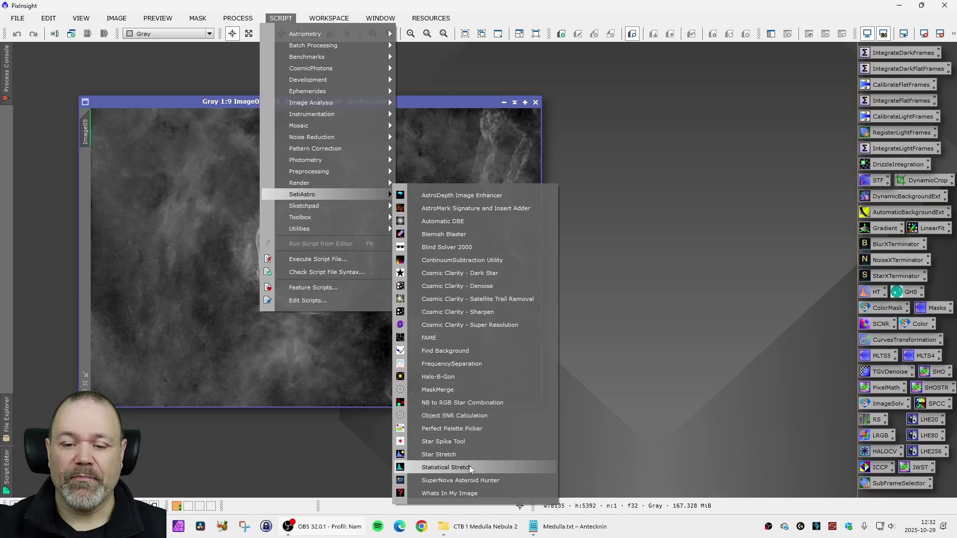
{"action": "left_click", "coordinate": [668, 267]}
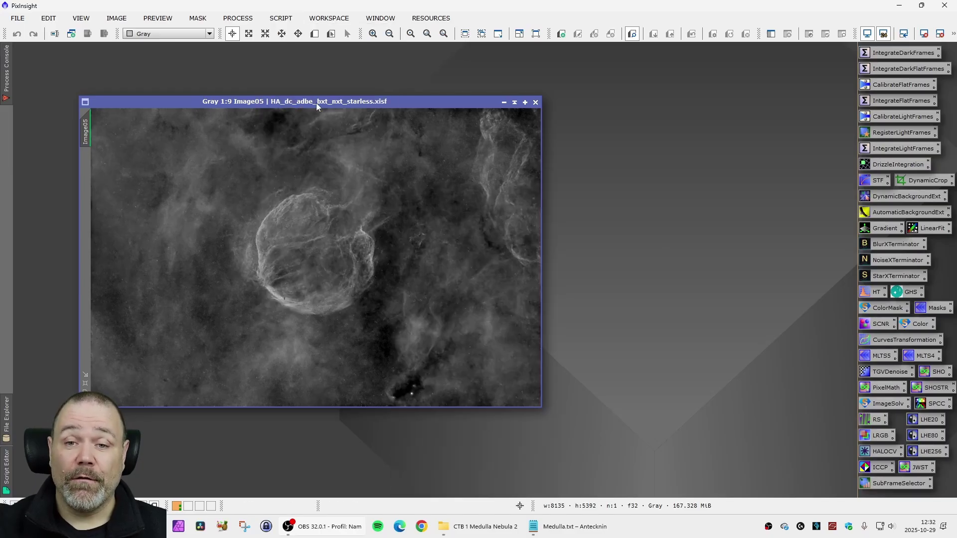
{"action": "left_click_drag", "start_coordinate": [316, 103], "coordinate": [330, 106]}
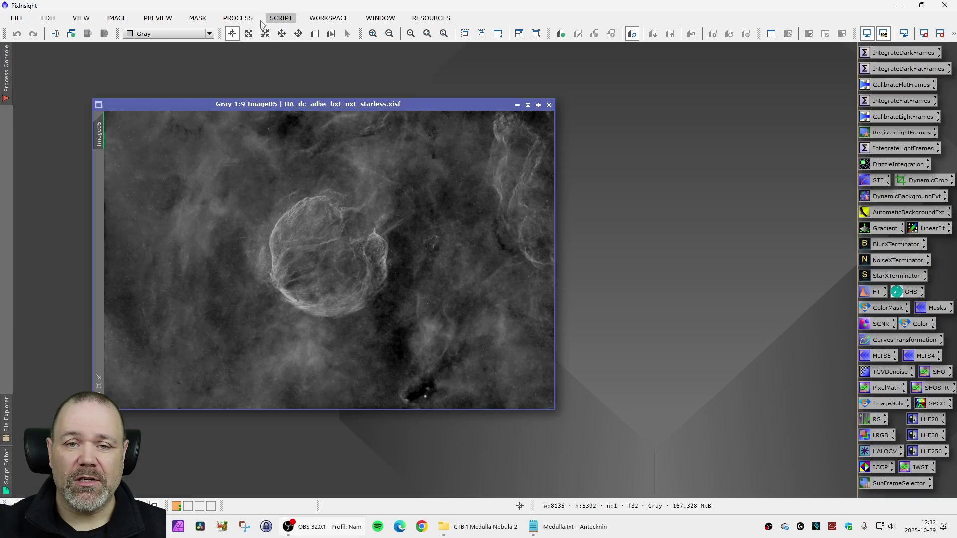
Browse SCRIPT > Sketchpad without launching anything and nudge the starless window left.
{"action": "left_click", "coordinate": [275, 18]}
{"action": "mouse_move", "coordinate": [357, 205]}
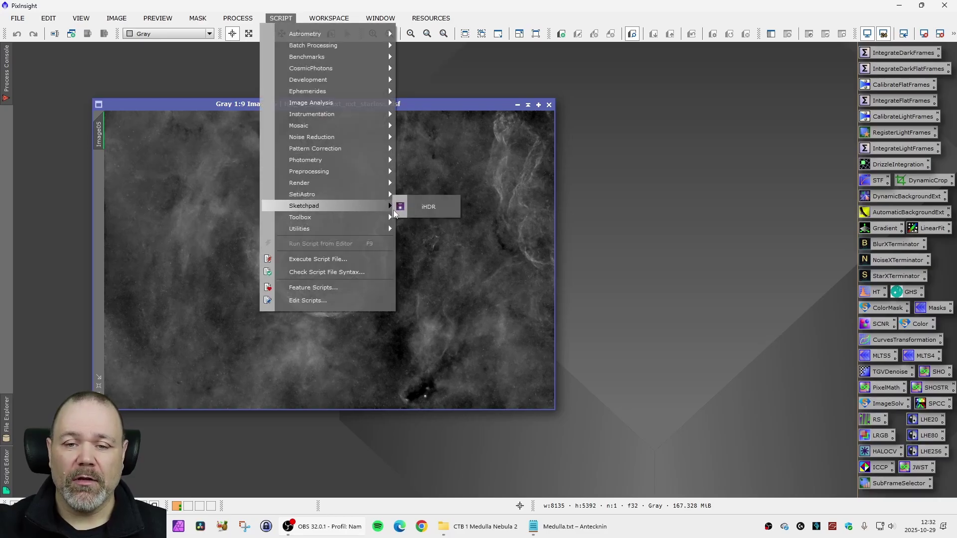
{"action": "left_click", "coordinate": [741, 216]}
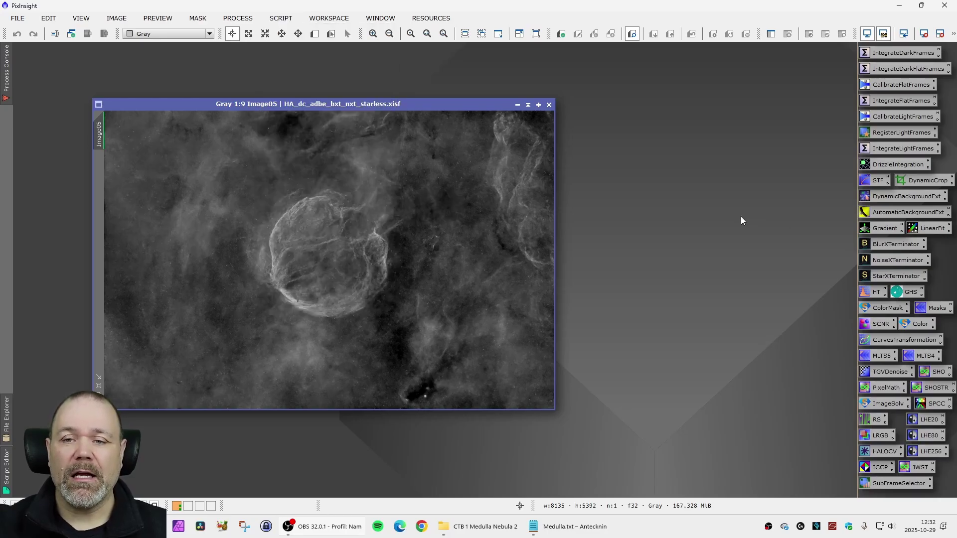
{"action": "left_click_drag", "start_coordinate": [397, 107], "coordinate": [381, 109]}
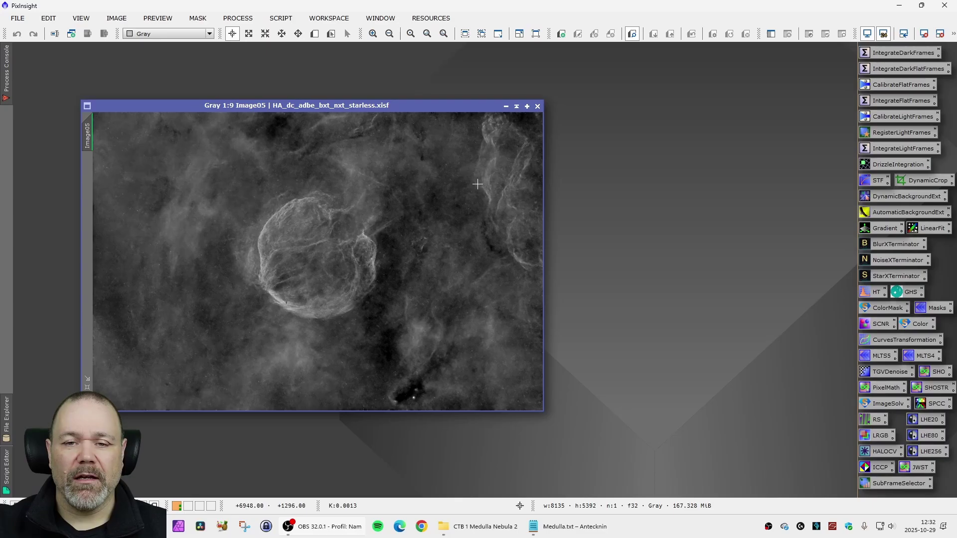
Close the starless Ha image and cascade the HA, OIII and SII starless windows.
{"action": "left_click", "coordinate": [537, 106]}
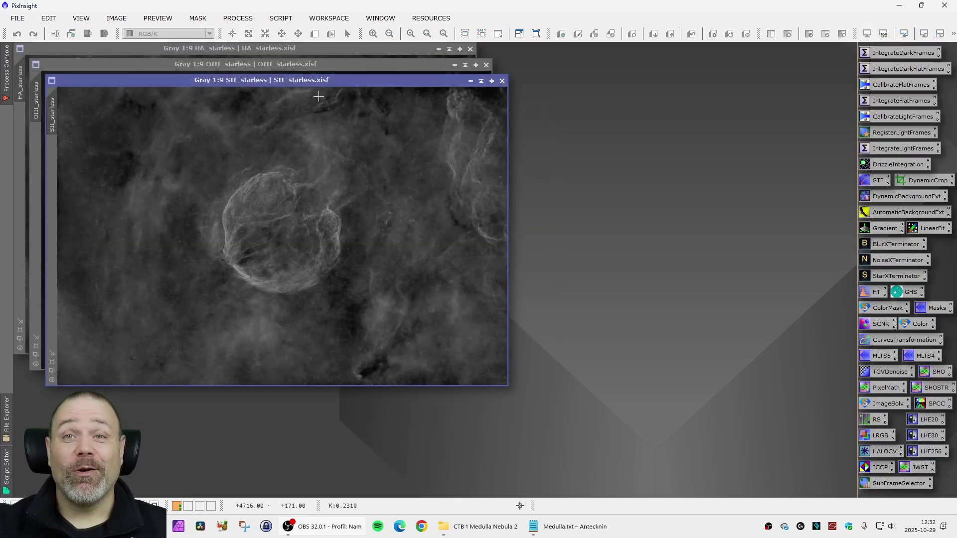
{"action": "left_click_drag", "start_coordinate": [297, 84], "coordinate": [456, 148]}
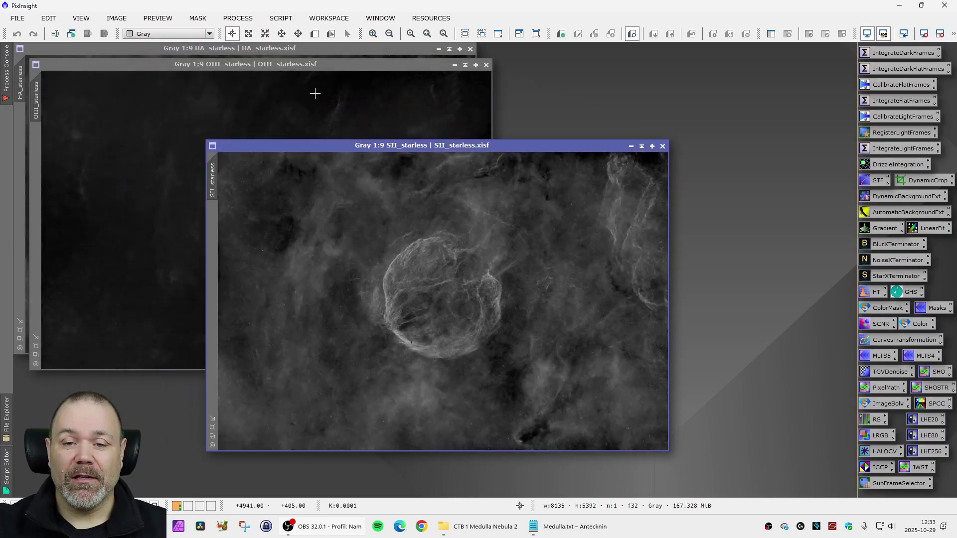
{"action": "left_click", "coordinate": [287, 72]}
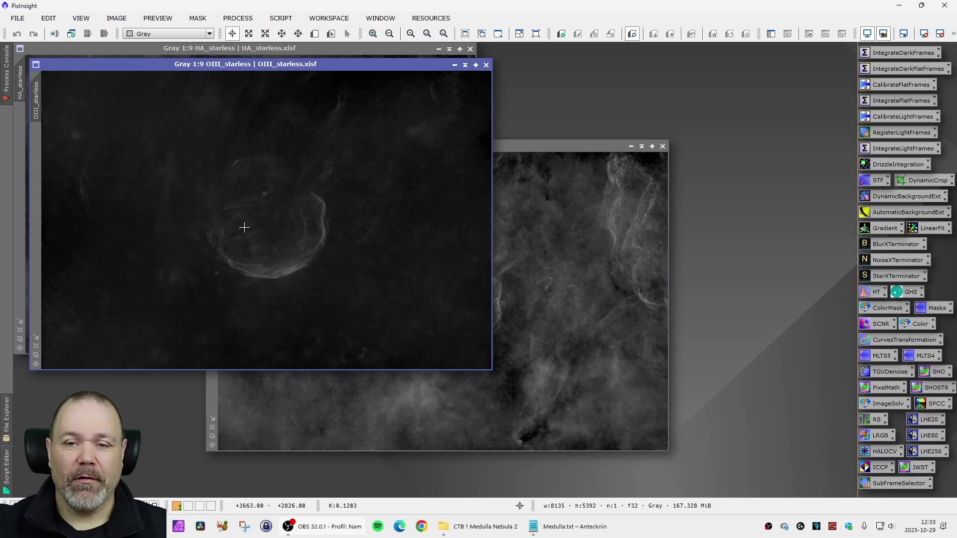
{"action": "left_click", "coordinate": [513, 155]}
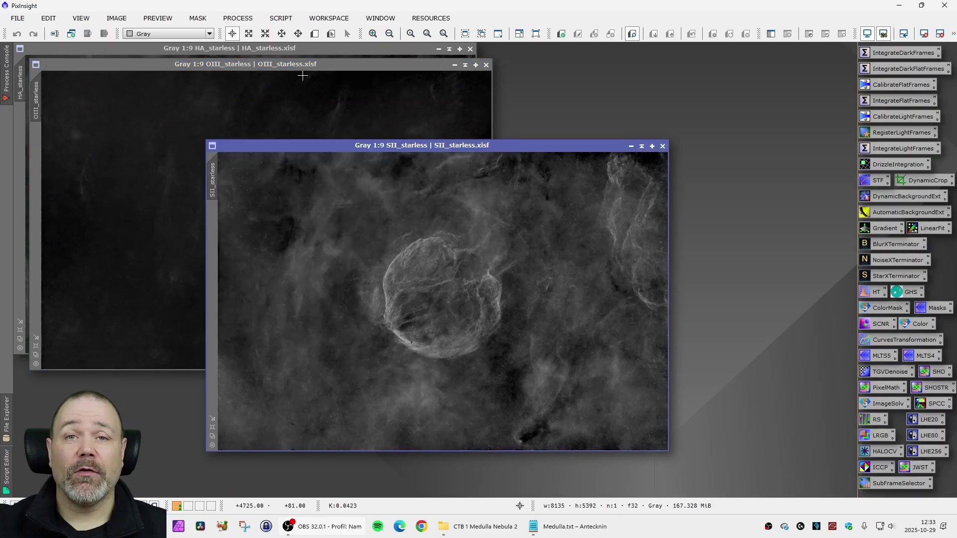
{"action": "left_click_drag", "start_coordinate": [299, 65], "coordinate": [377, 110]}
{"action": "left_click_drag", "start_coordinate": [288, 48], "coordinate": [308, 63]}
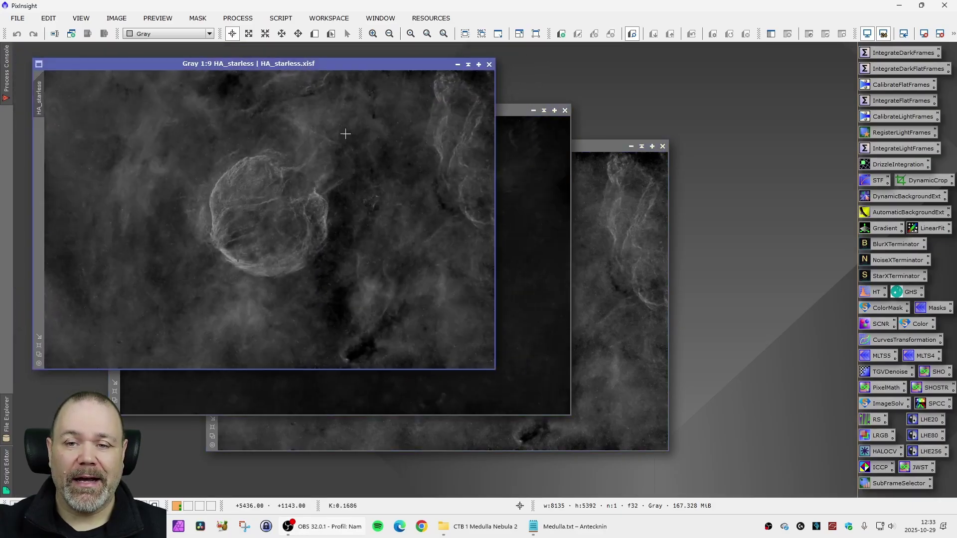
Zoom in and out on OIII_starless, then bring SII_starless to the front of the stack.
{"action": "left_click", "coordinate": [500, 116]}
{"action": "scroll", "coordinate": [359, 299], "scroll_direction": "up", "scroll_amount": 2}
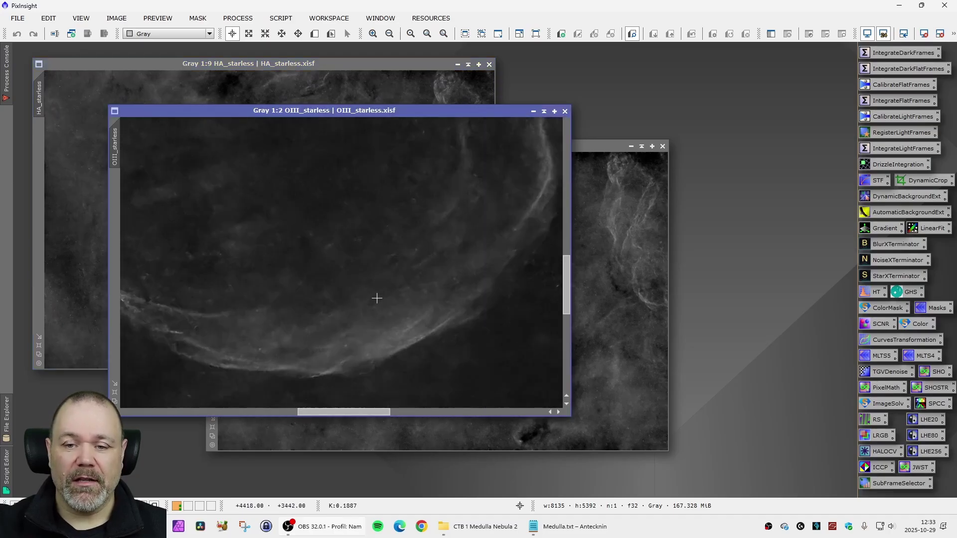
{"action": "scroll", "coordinate": [376, 298], "scroll_direction": "down", "scroll_amount": 1}
{"action": "scroll", "coordinate": [400, 290], "scroll_direction": "down", "scroll_amount": 2}
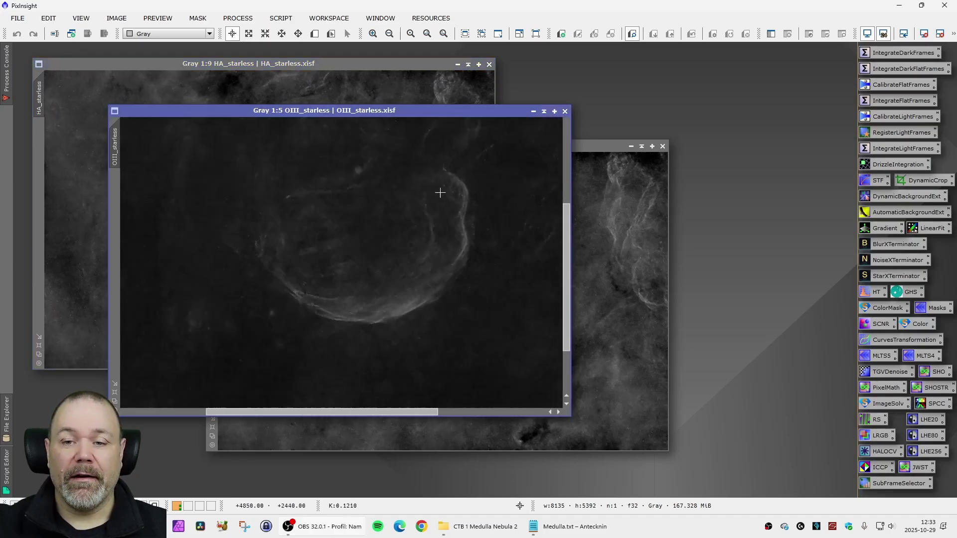
{"action": "scroll", "coordinate": [440, 176], "scroll_direction": "down", "scroll_amount": 4}
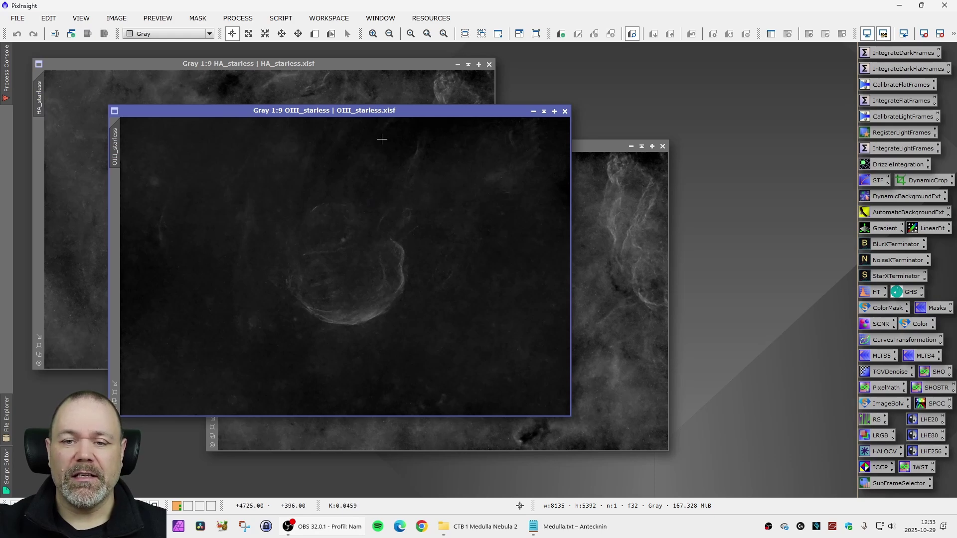
{"action": "left_click", "coordinate": [601, 150]}
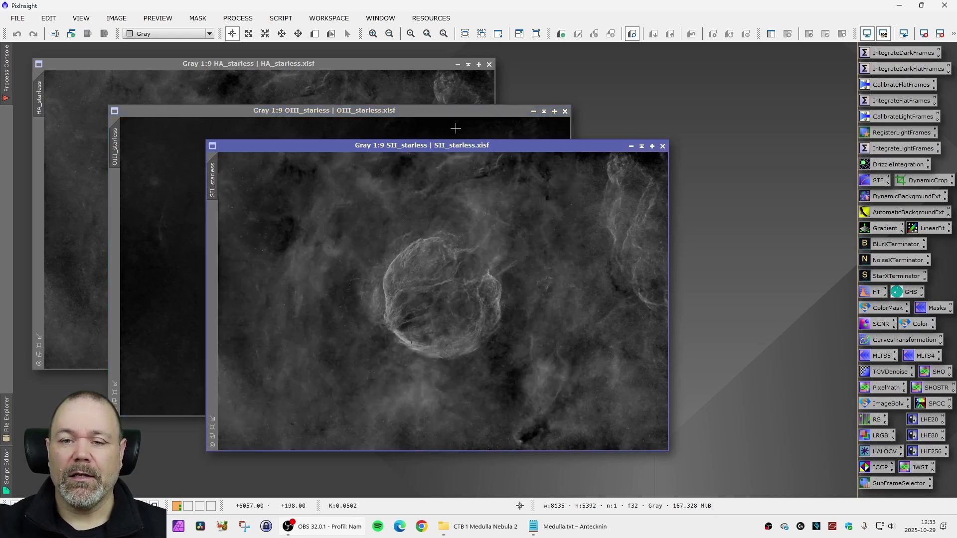
{"action": "left_click_drag", "start_coordinate": [388, 149], "coordinate": [381, 156]}
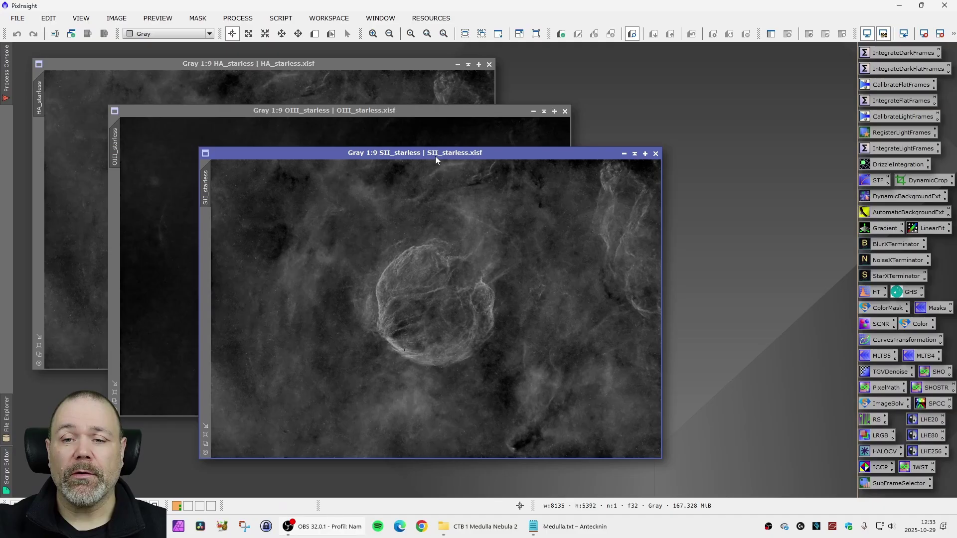
{"action": "left_click_drag", "start_coordinate": [435, 157], "coordinate": [426, 160]}
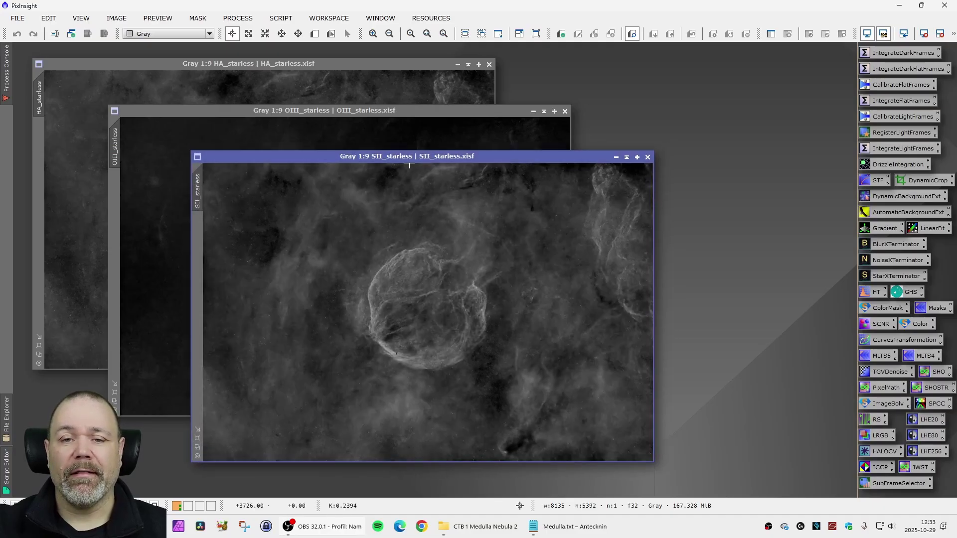
Launch the Perfect Palette Picker script from the SCRIPT menu.
{"action": "left_click", "coordinate": [280, 18]}
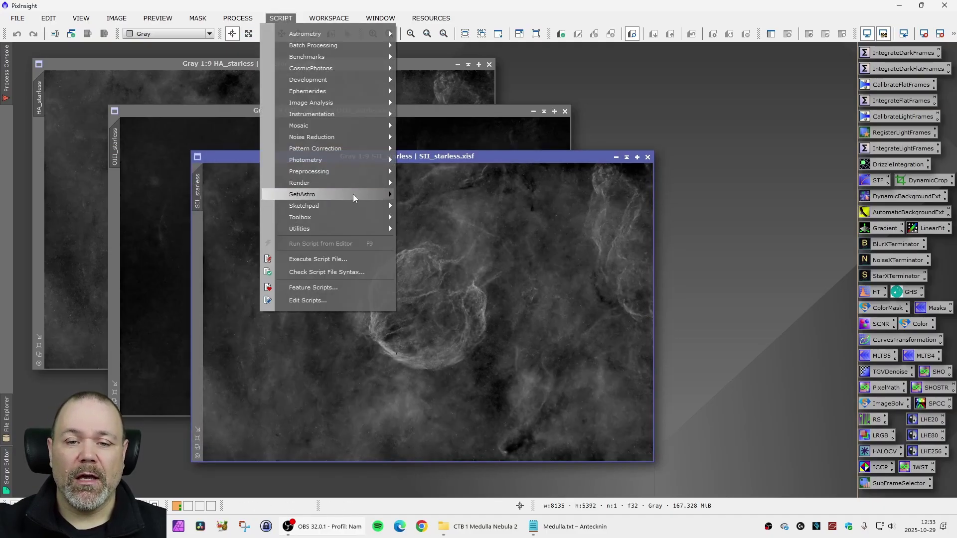
{"action": "mouse_move", "coordinate": [354, 196]}
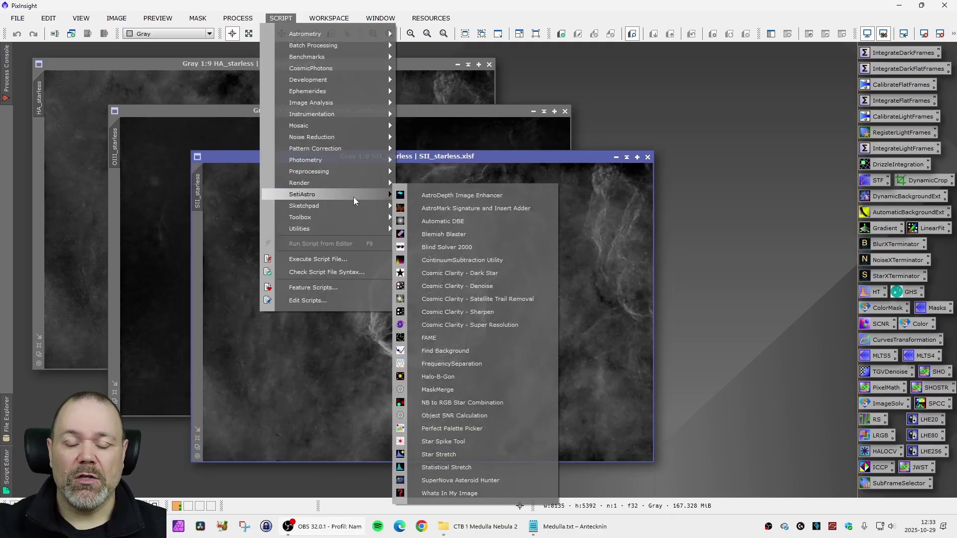
{"action": "left_click", "coordinate": [508, 428]}
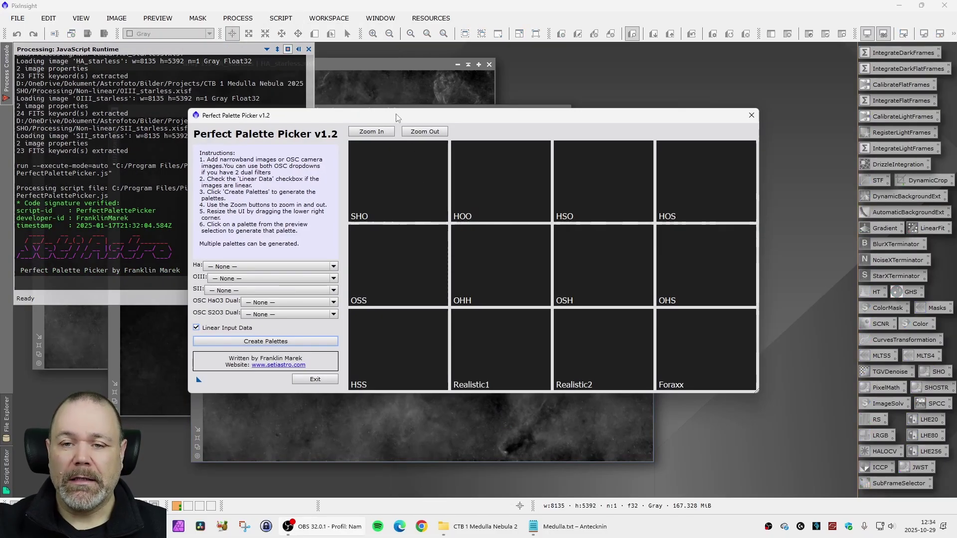
{"action": "left_click_drag", "start_coordinate": [408, 115], "coordinate": [361, 107]}
Assign HA_starless, OIII_starless and SII_starless to the Ha, OIII and SII channels.
{"action": "left_click", "coordinate": [286, 258]}
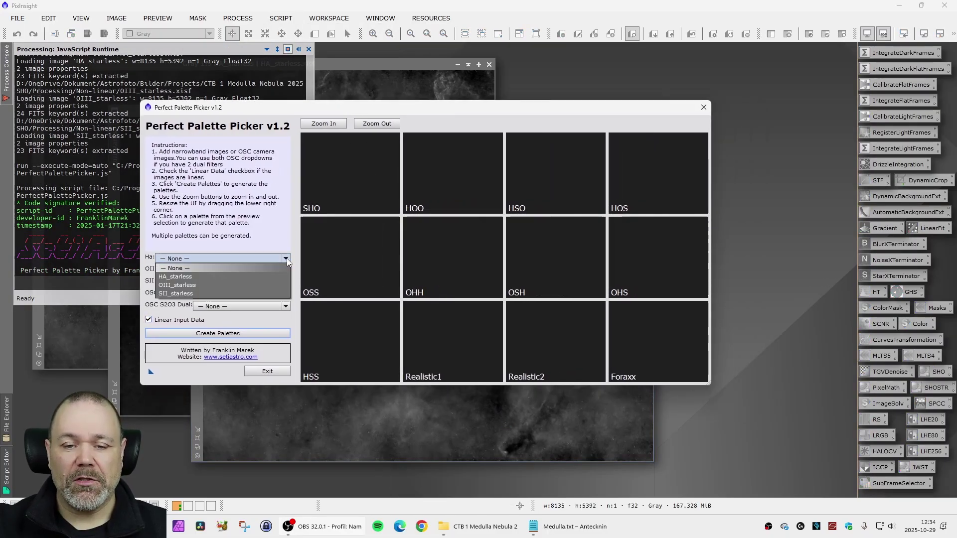
{"action": "left_click", "coordinate": [235, 277]}
{"action": "left_click", "coordinate": [190, 272]}
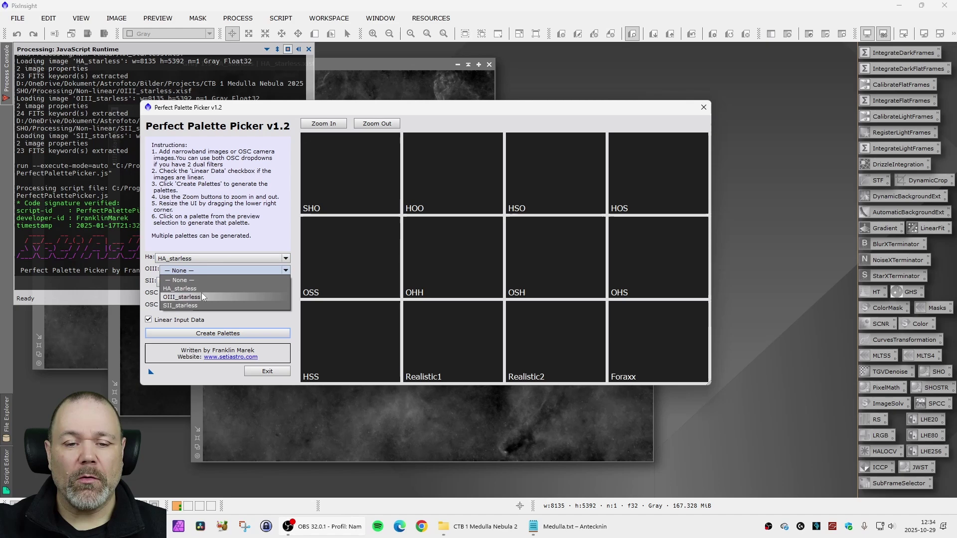
{"action": "left_click", "coordinate": [201, 294]}
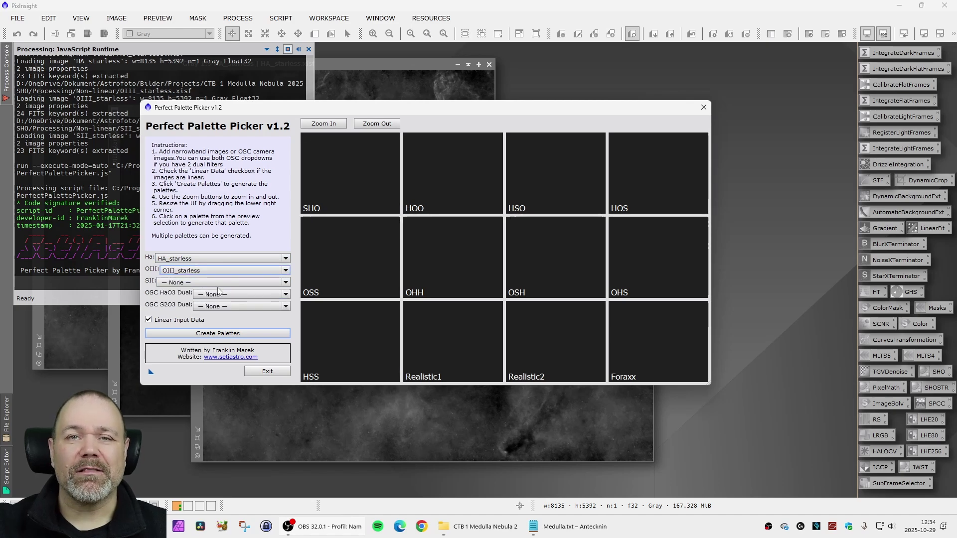
{"action": "left_click", "coordinate": [243, 283]}
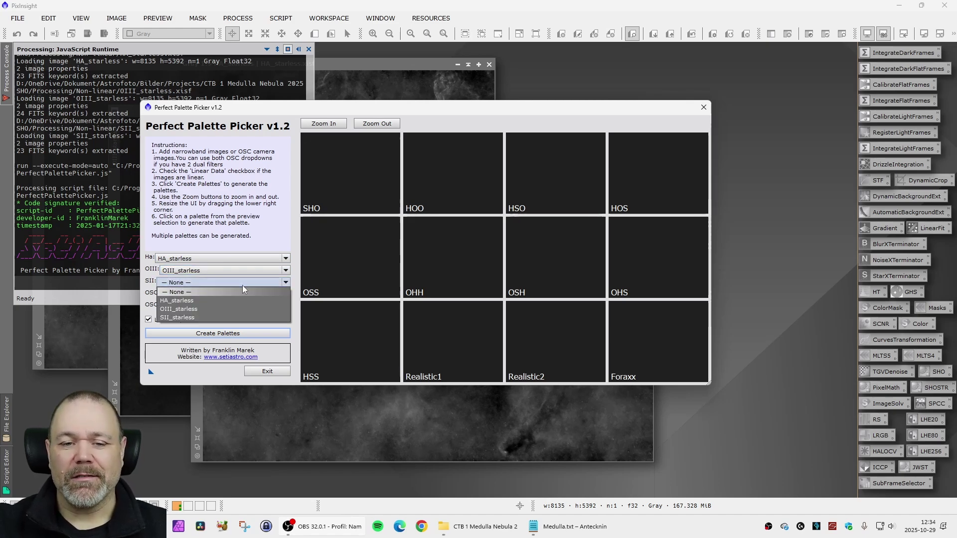
{"action": "left_click", "coordinate": [210, 317]}
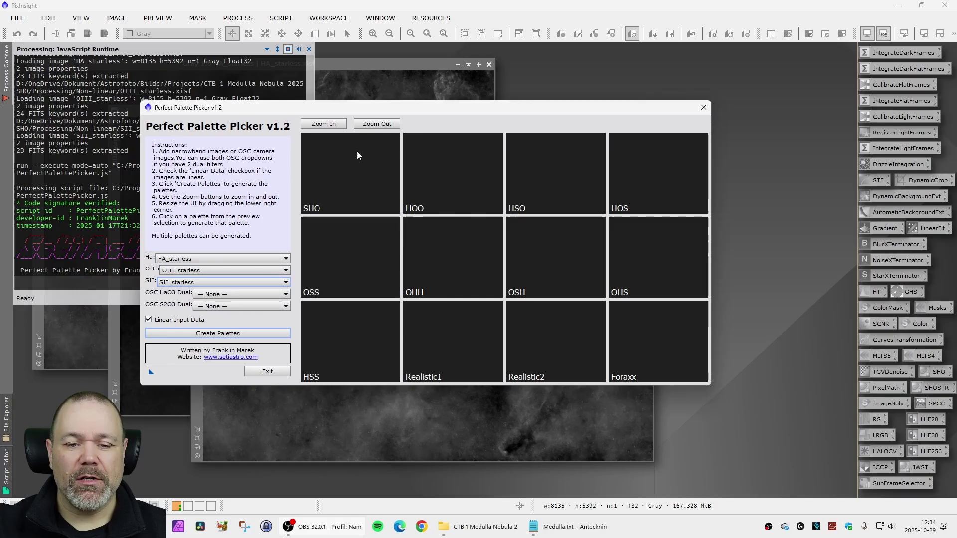
{"action": "left_click_drag", "start_coordinate": [431, 112], "coordinate": [419, 102]}
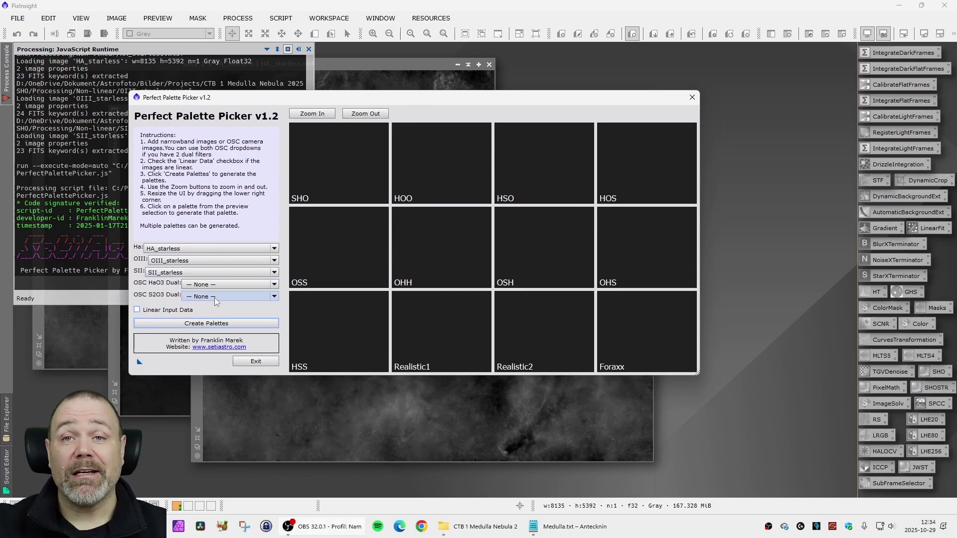
Create the twelve palette previews (SHO, HOO, Foraxx, etc.) zoomed out to the whole nebula.
{"action": "left_click", "coordinate": [246, 322]}
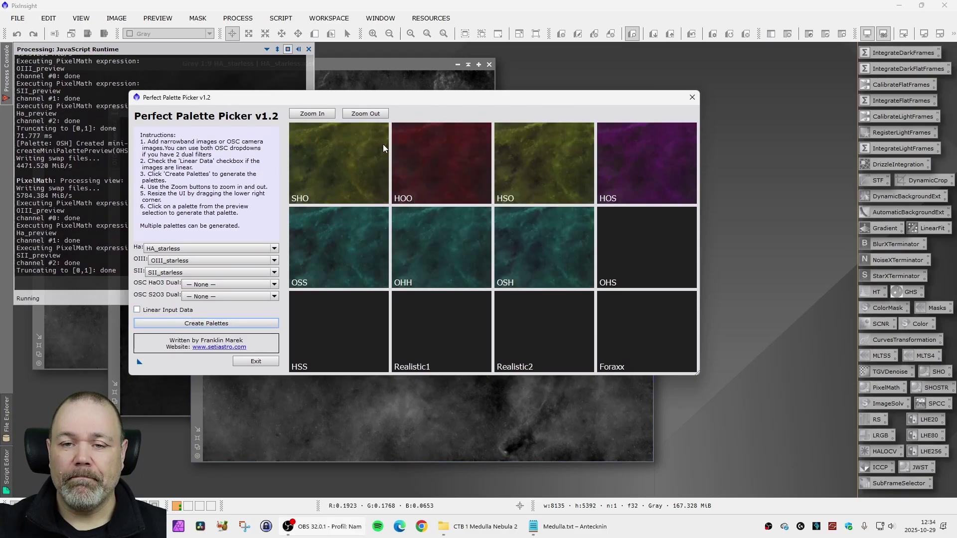
{"action": "left_click", "coordinate": [371, 115]}
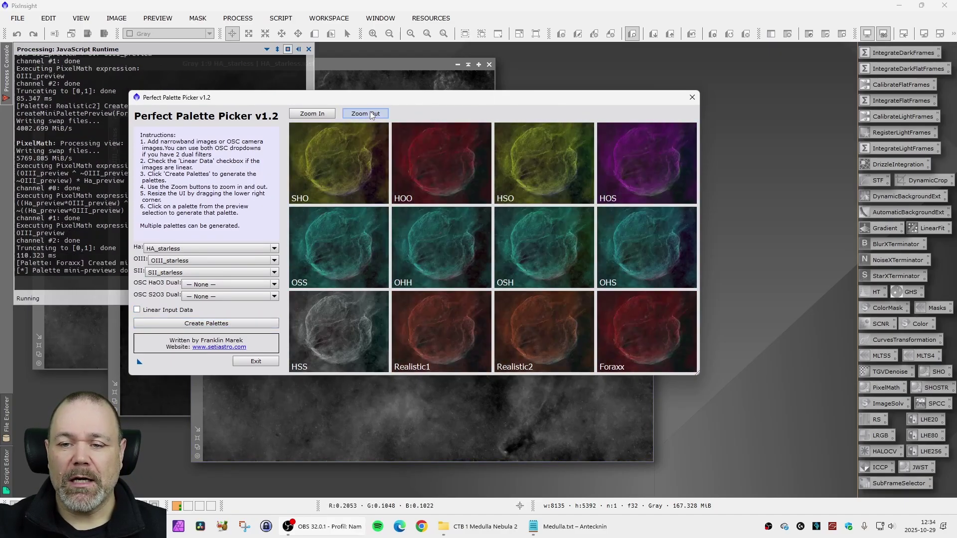
{"action": "left_click_drag", "start_coordinate": [409, 100], "coordinate": [367, 99]}
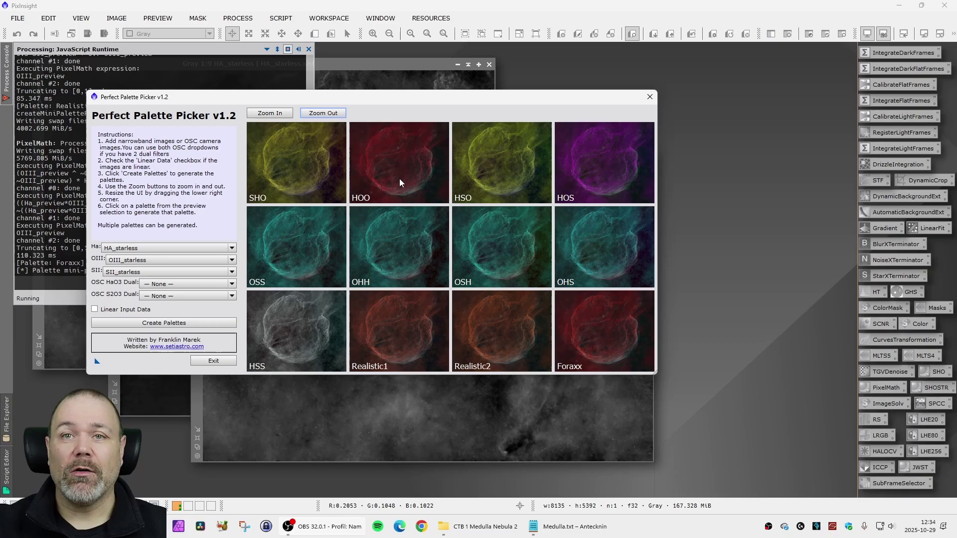
{"action": "left_click_drag", "start_coordinate": [376, 97], "coordinate": [392, 97]}
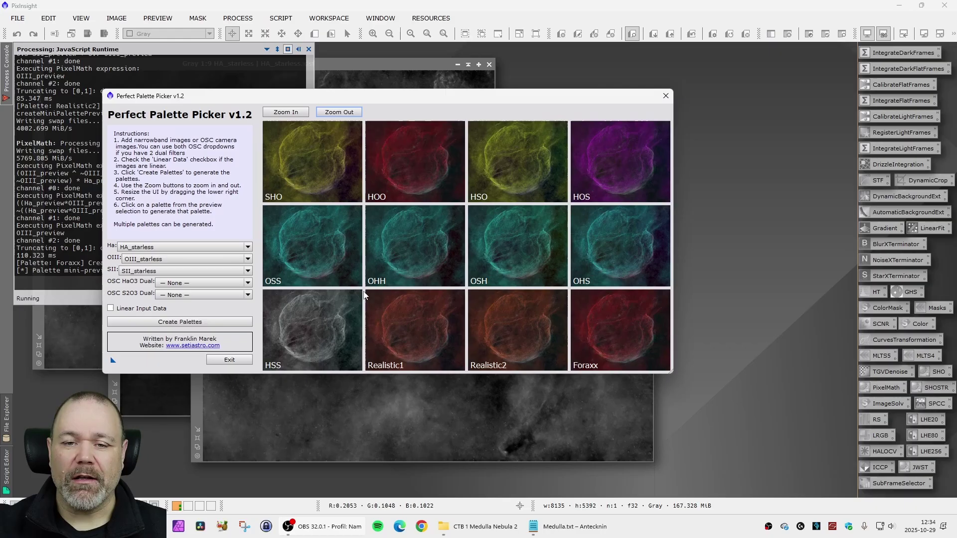
Build the full-size Final_Foraxx image, exit the palette picker and close the grey starless view.
{"action": "left_click", "coordinate": [640, 351]}
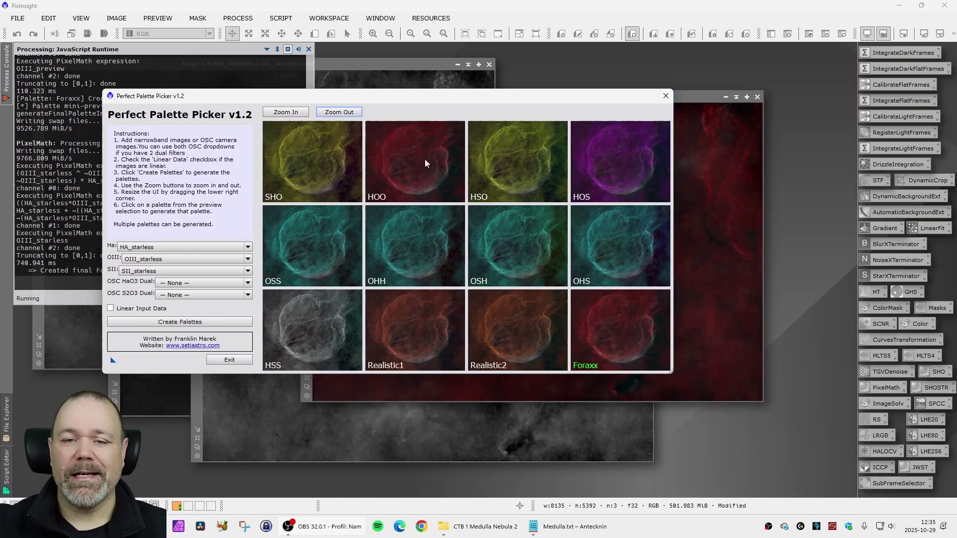
{"action": "left_click", "coordinate": [665, 96]}
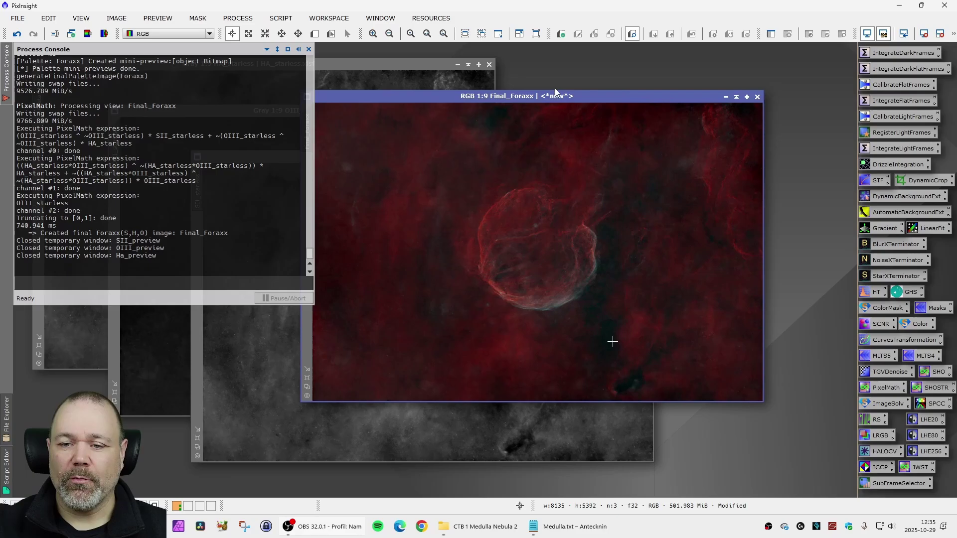
{"action": "left_click_drag", "start_coordinate": [551, 99], "coordinate": [344, 102]}
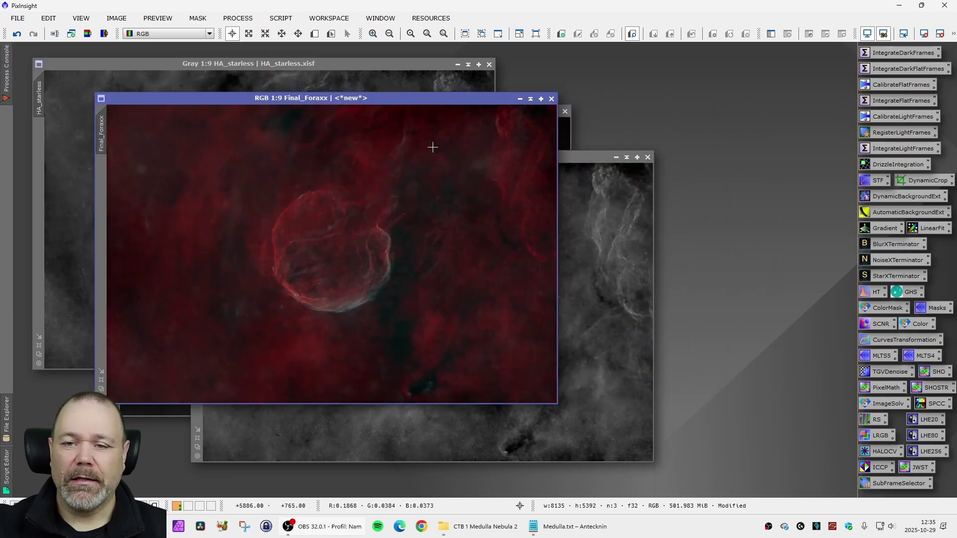
{"action": "left_click", "coordinate": [647, 157]}
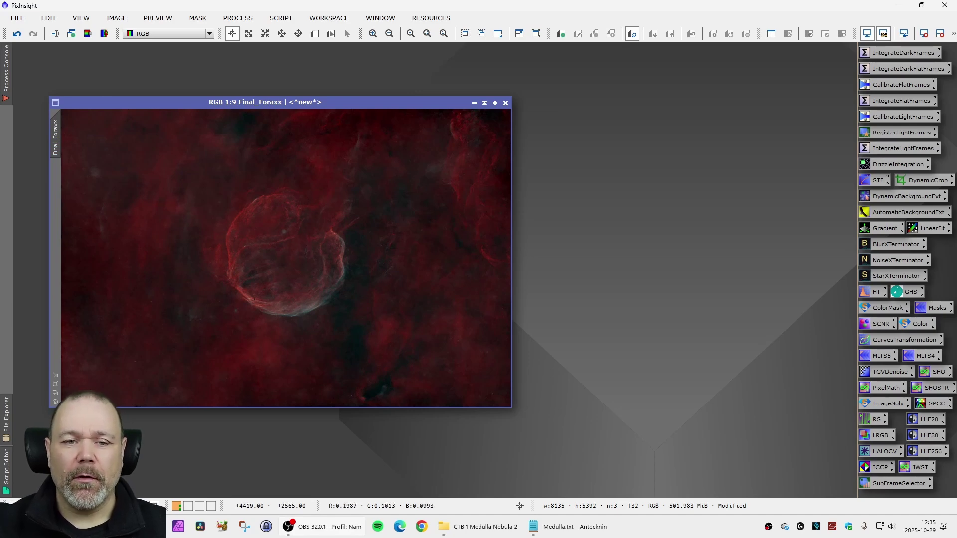
Zoom in and out on the Foraxx image and settle its window position.
{"action": "scroll", "coordinate": [321, 271], "scroll_direction": "up", "scroll_amount": 11}
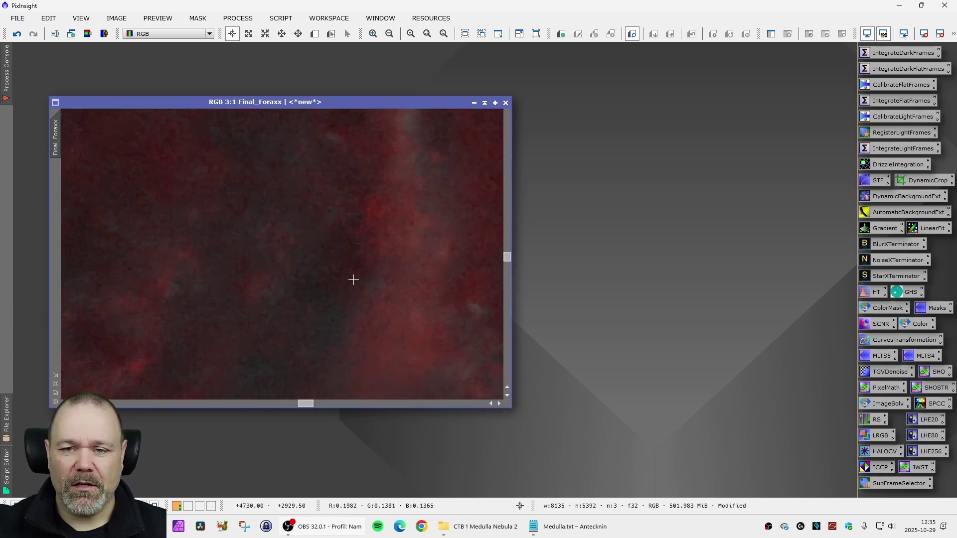
{"action": "scroll", "coordinate": [354, 279], "scroll_direction": "down", "scroll_amount": 10}
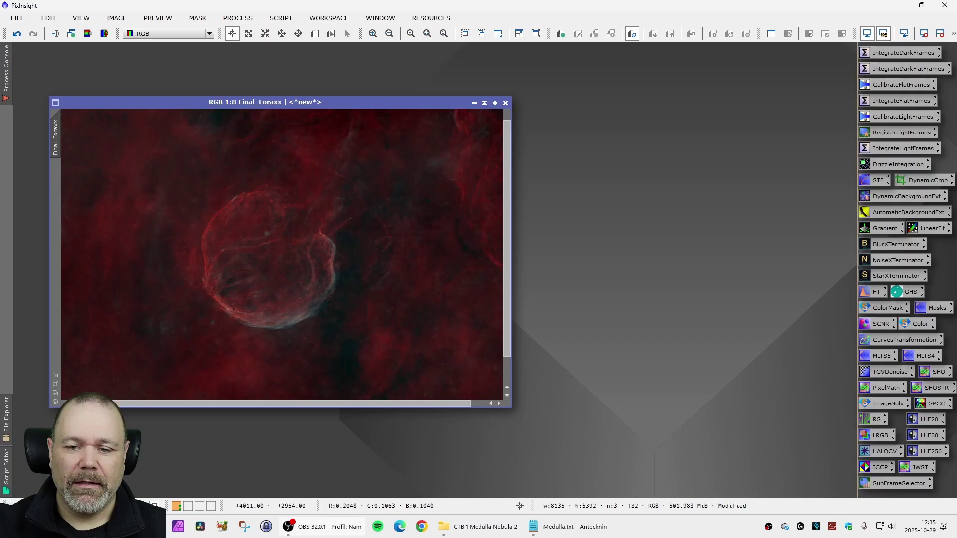
{"action": "scroll", "coordinate": [269, 279], "scroll_direction": "down", "scroll_amount": 1}
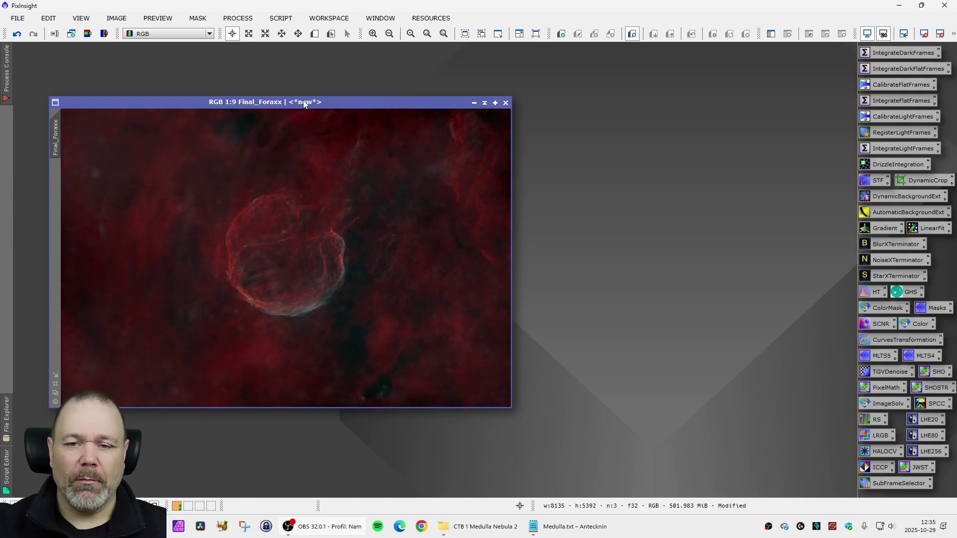
{"action": "mouse_move", "coordinate": [305, 102]}
{"action": "left_mouse_down"}
{"action": "mouse_move", "coordinate": [336, 90]}
{"action": "mouse_move", "coordinate": [295, 97]}
{"action": "mouse_move", "coordinate": [304, 96]}
{"action": "left_mouse_up"}
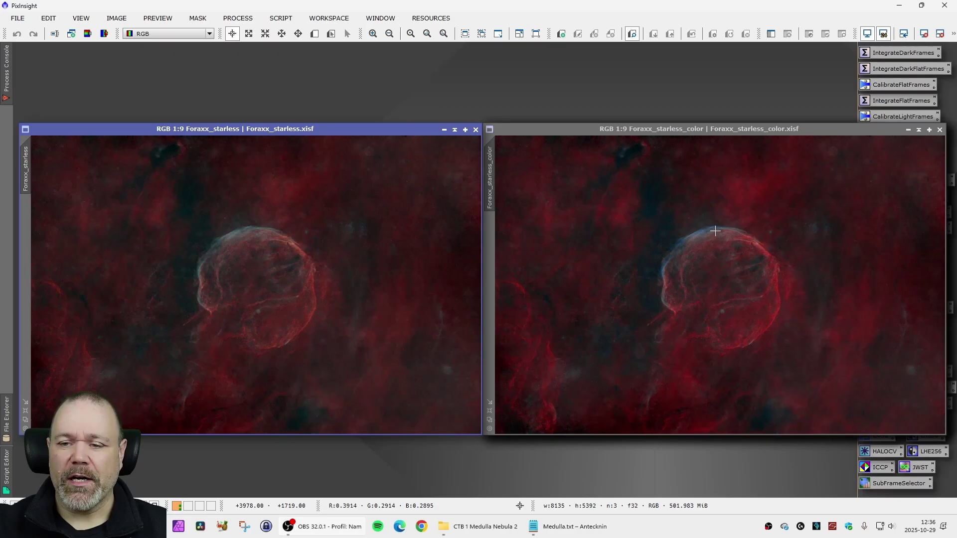
{"action": "scroll", "coordinate": [723, 254], "scroll_direction": "up", "scroll_amount": 6}
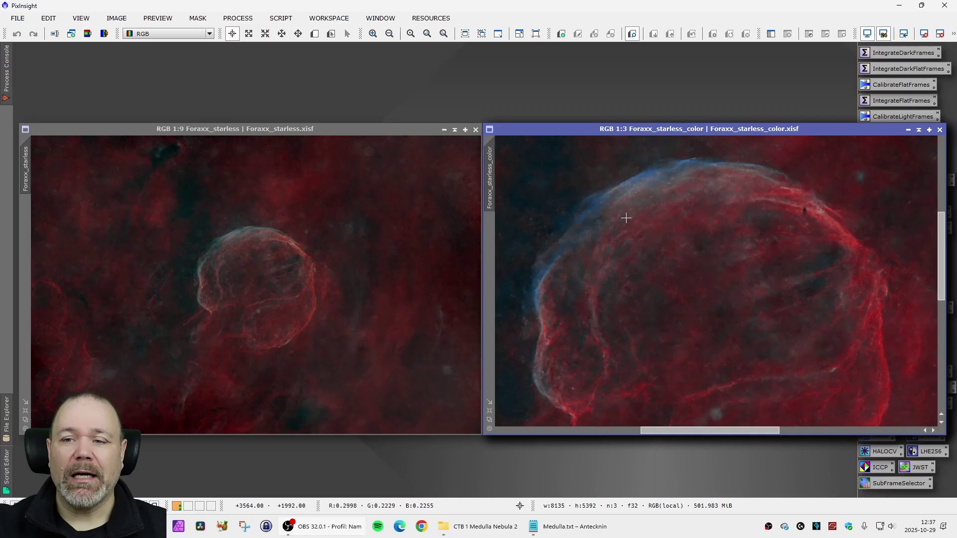
{"action": "scroll", "coordinate": [271, 227], "scroll_direction": "up", "scroll_amount": 8}
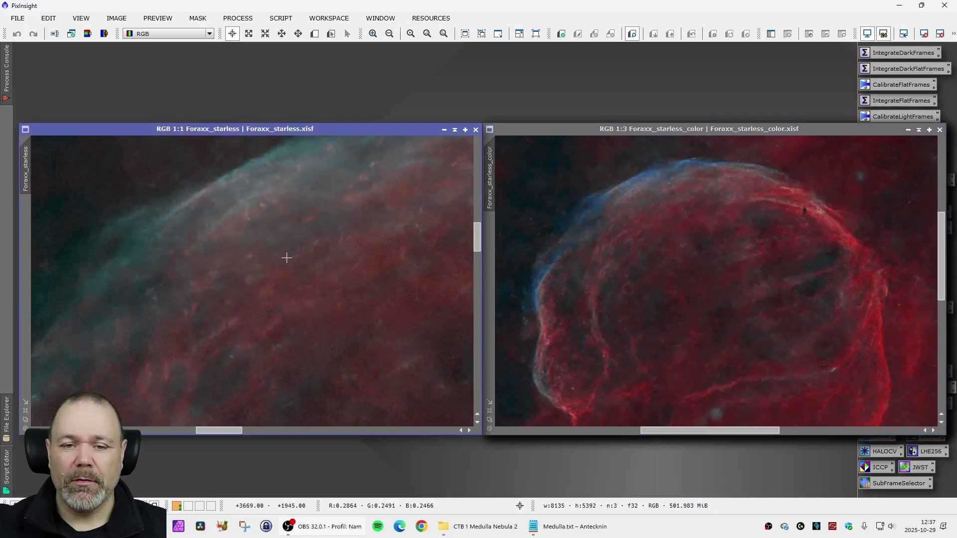
{"action": "scroll", "coordinate": [299, 251], "scroll_direction": "down", "scroll_amount": 1}
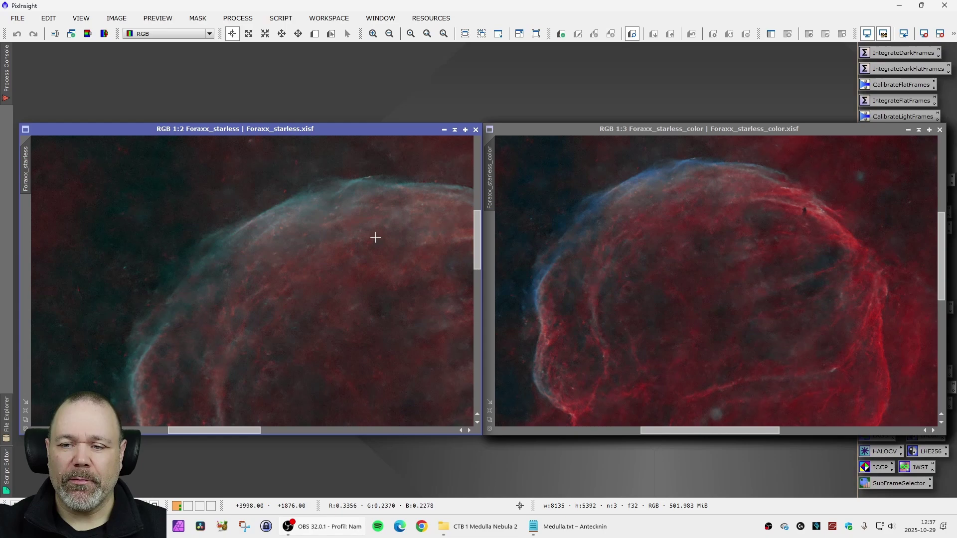
{"action": "scroll", "coordinate": [375, 236], "scroll_direction": "down", "scroll_amount": 4}
{"action": "scroll", "coordinate": [398, 250], "scroll_direction": "down", "scroll_amount": 3}
{"action": "scroll", "coordinate": [688, 271], "scroll_direction": "down", "scroll_amount": 3}
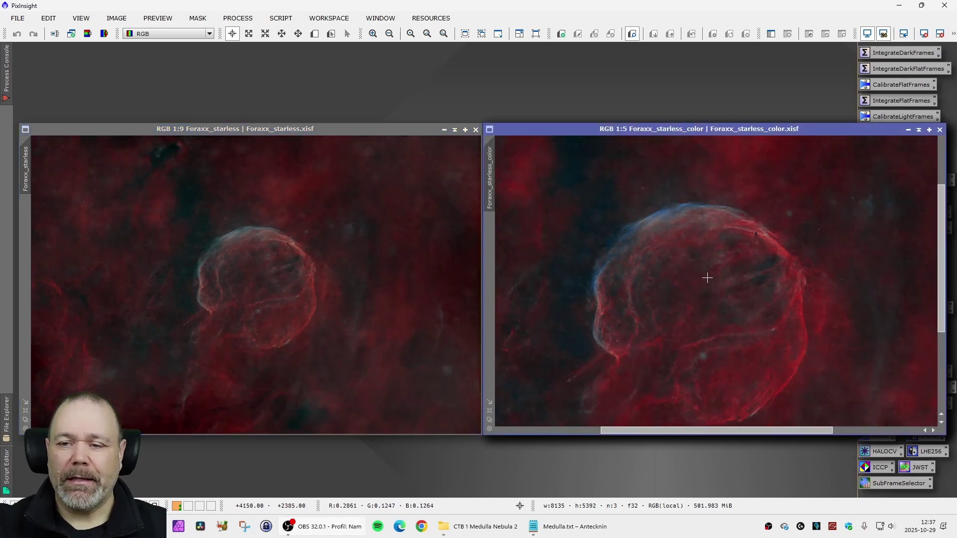
{"action": "scroll", "coordinate": [705, 276], "scroll_direction": "down", "scroll_amount": 1}
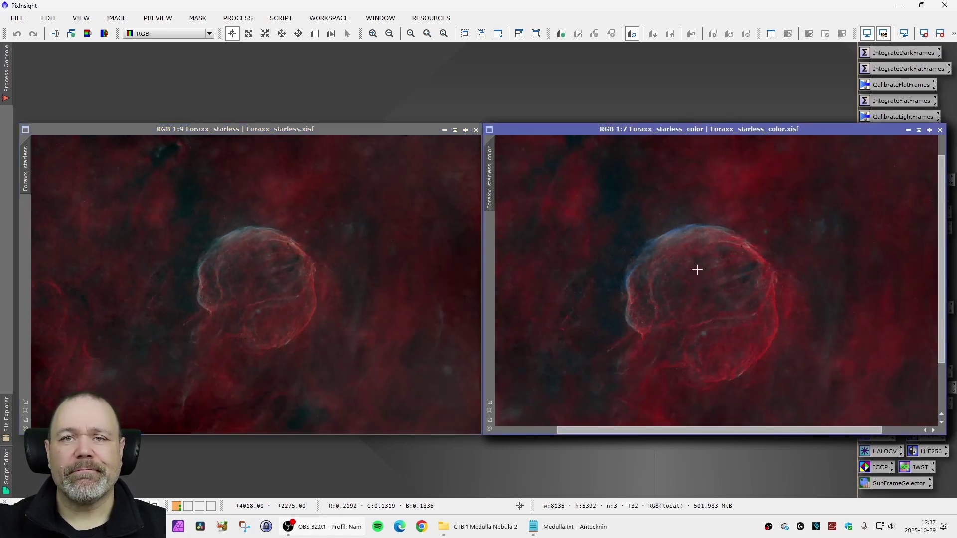
{"action": "scroll", "coordinate": [696, 267], "scroll_direction": "down", "scroll_amount": 2}
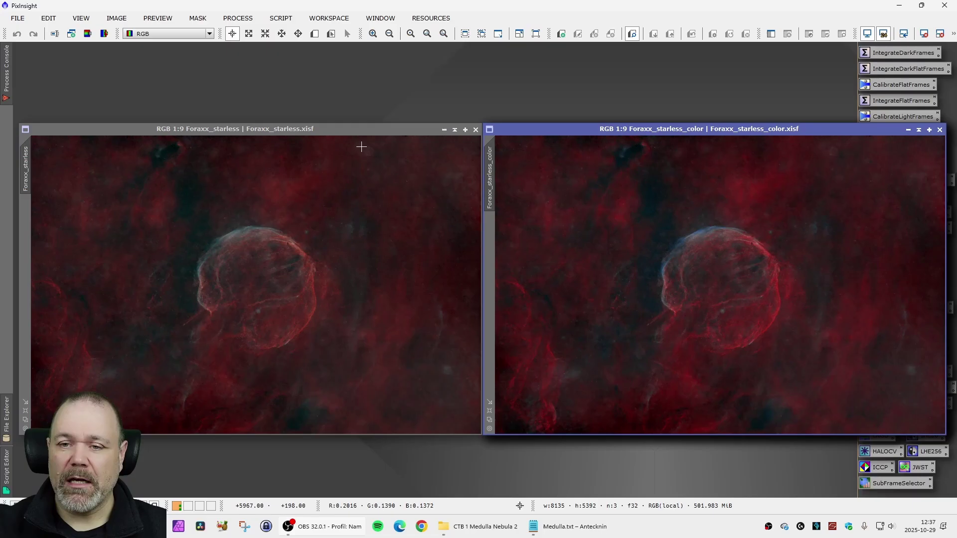
Browse SCRIPT > Toolbox without running anything, then move Foraxx_starless_color left beside the sharpened image.
{"action": "left_click", "coordinate": [281, 18]}
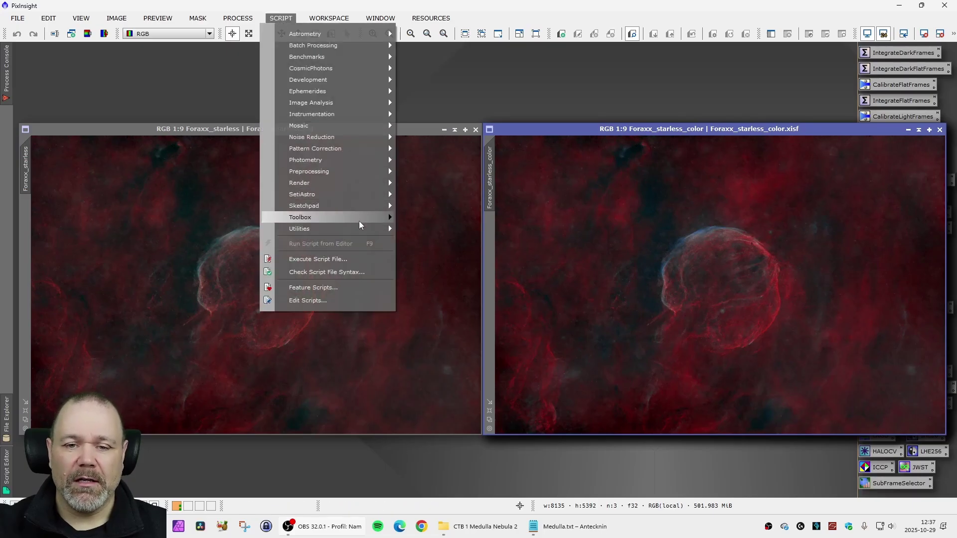
{"action": "mouse_move", "coordinate": [359, 220]}
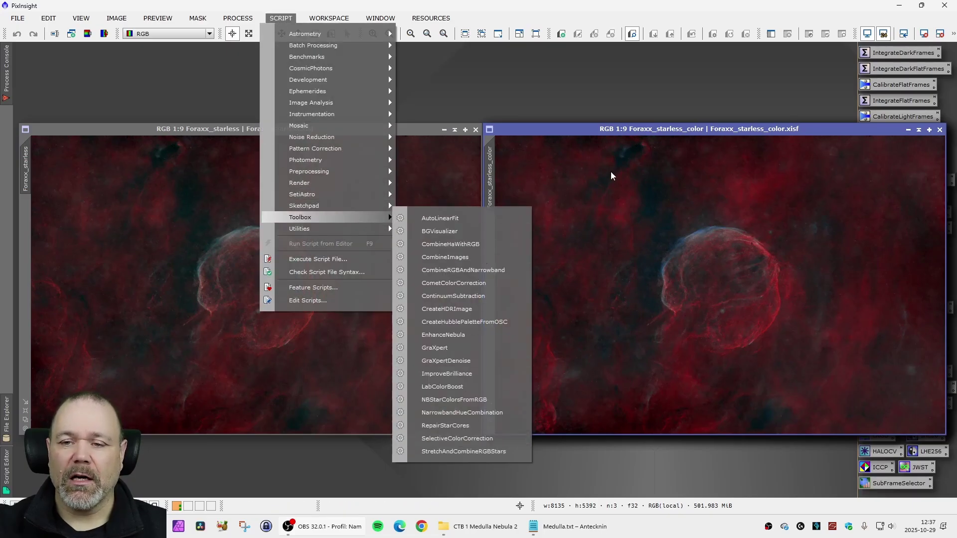
{"action": "left_click", "coordinate": [616, 131]}
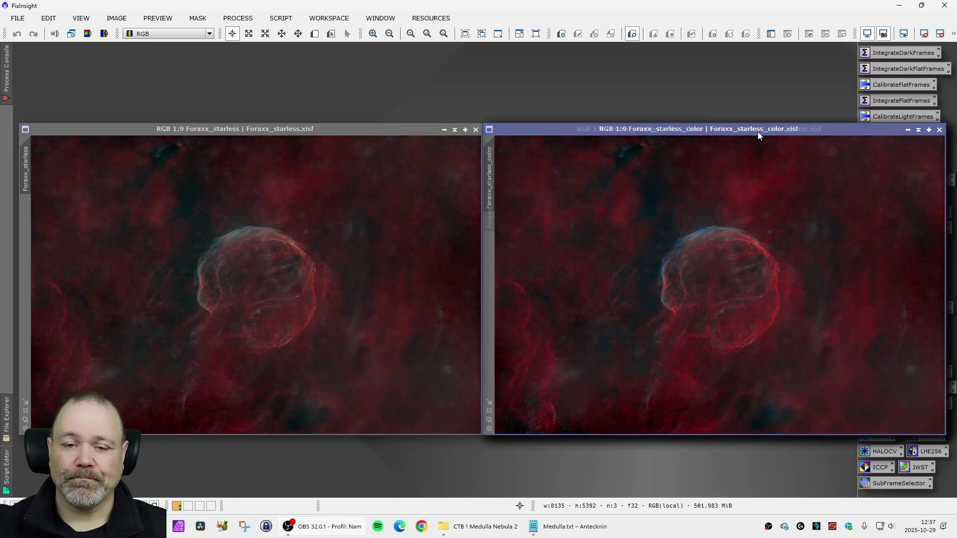
{"action": "left_click_drag", "start_coordinate": [757, 132], "coordinate": [258, 134]}
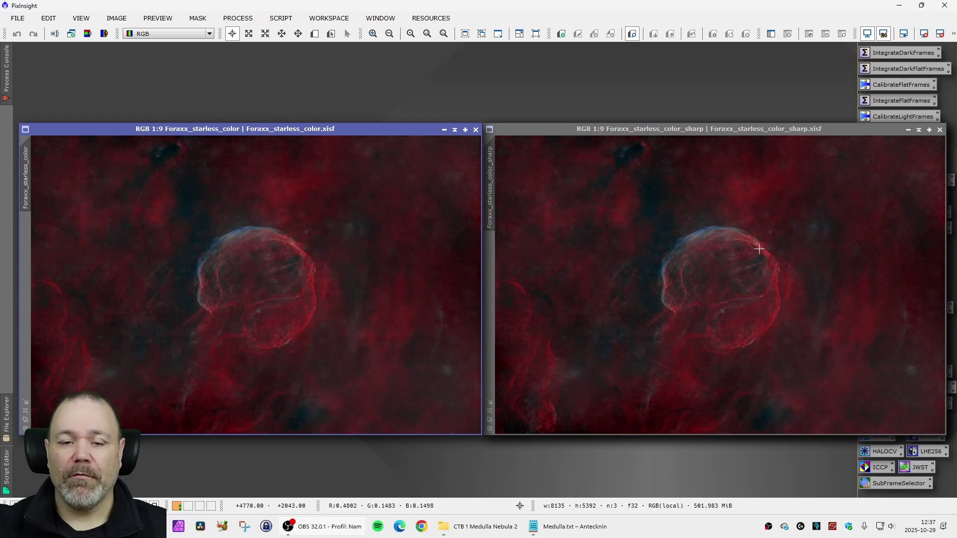
Zoom the sharpened starless view to 1:2 and match the colour-corrected view to that close-up.
{"action": "scroll", "coordinate": [747, 289], "scroll_direction": "up", "scroll_amount": 7}
{"action": "left_click_drag", "start_coordinate": [941, 288], "coordinate": [941, 335]}
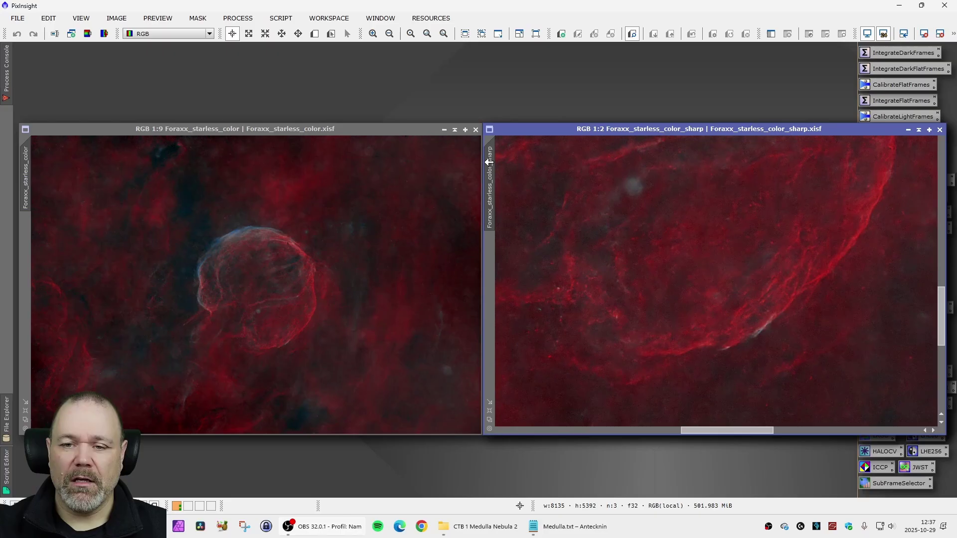
{"action": "left_click_drag", "start_coordinate": [489, 162], "coordinate": [48, 192]}
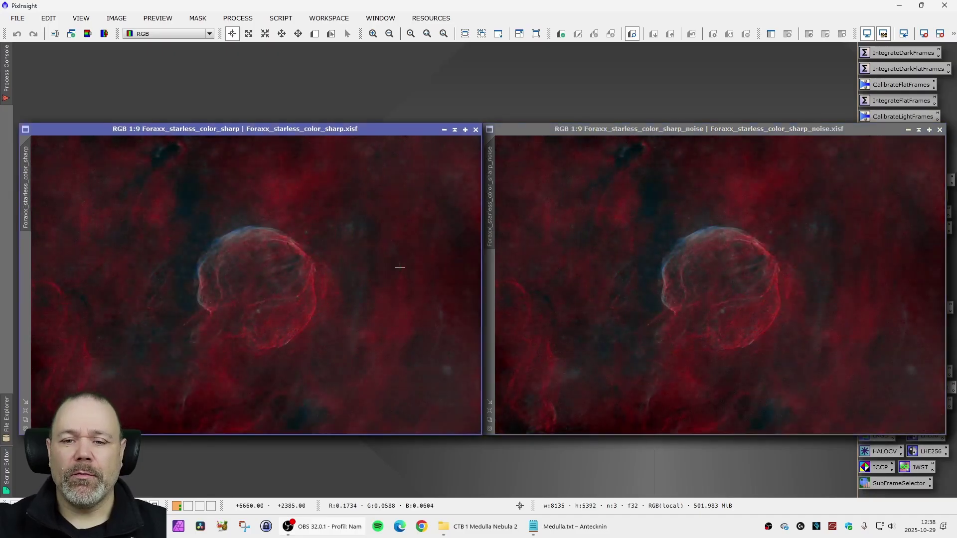
Zoom the sharpened view to 5:1 and match the denoised view to that close-up.
{"action": "scroll", "coordinate": [399, 268], "scroll_direction": "up", "scroll_amount": 11}
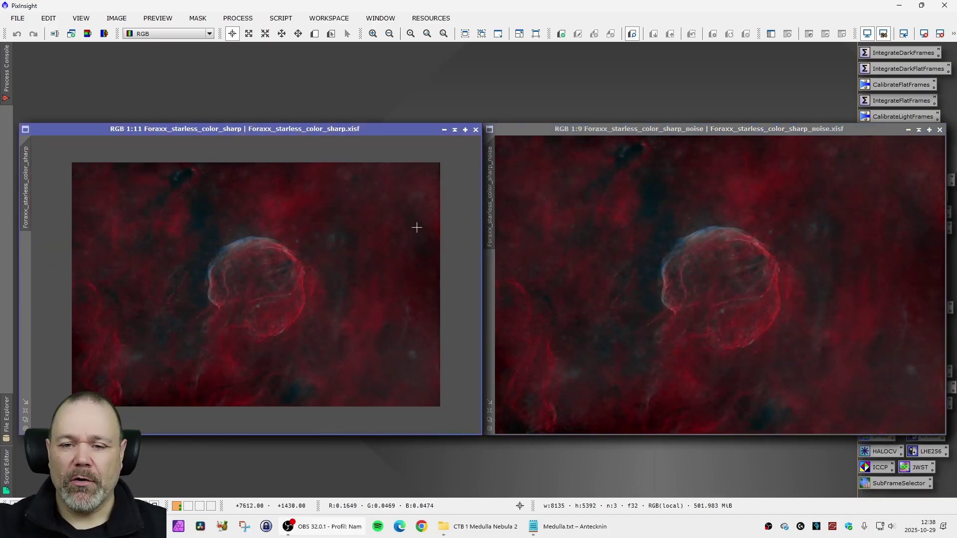
{"action": "scroll", "coordinate": [333, 238], "scroll_direction": "up", "scroll_amount": 1}
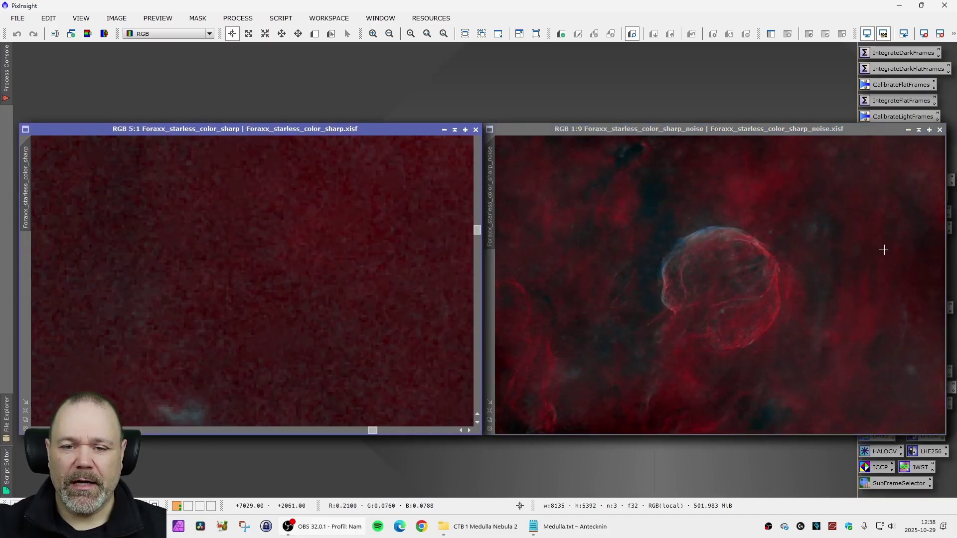
{"action": "left_click_drag", "start_coordinate": [25, 179], "coordinate": [505, 185]}
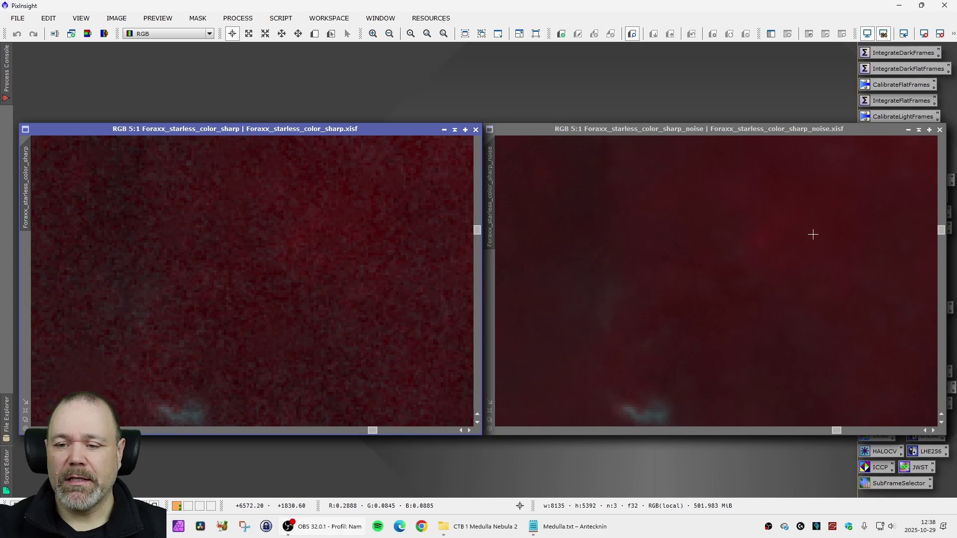
Zoom both views back to 1:9 and place the denoised image beside its SLUM version.
{"action": "scroll", "coordinate": [812, 235], "scroll_direction": "down", "scroll_amount": 8}
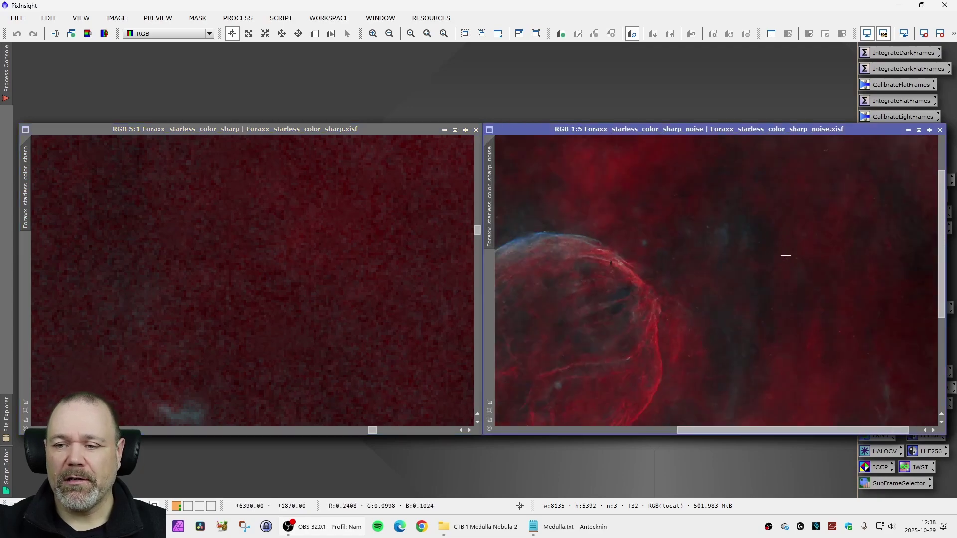
{"action": "scroll", "coordinate": [785, 256], "scroll_direction": "down", "scroll_amount": 4}
{"action": "scroll", "coordinate": [319, 278], "scroll_direction": "down", "scroll_amount": 1}
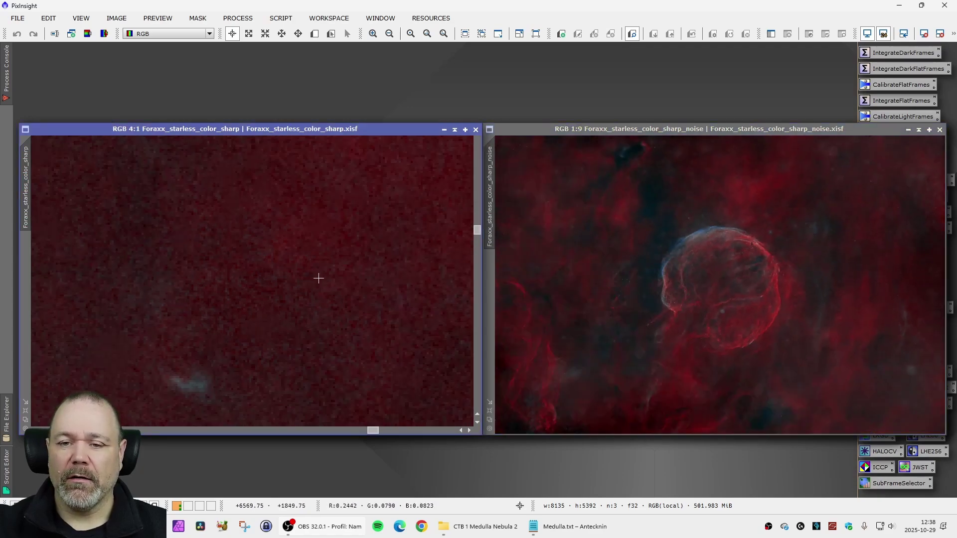
{"action": "scroll", "coordinate": [329, 277], "scroll_direction": "down", "scroll_amount": 12}
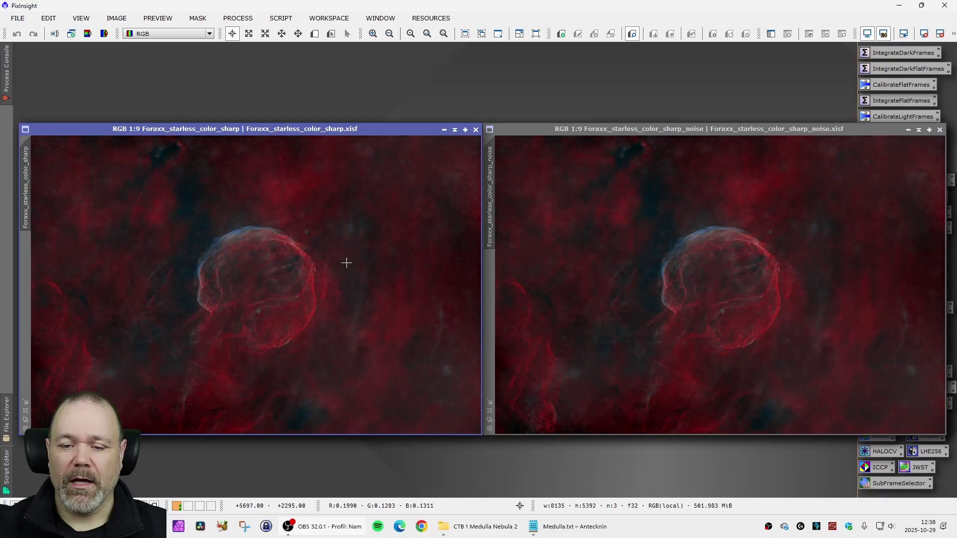
{"action": "left_click_drag", "start_coordinate": [764, 128], "coordinate": [302, 130]}
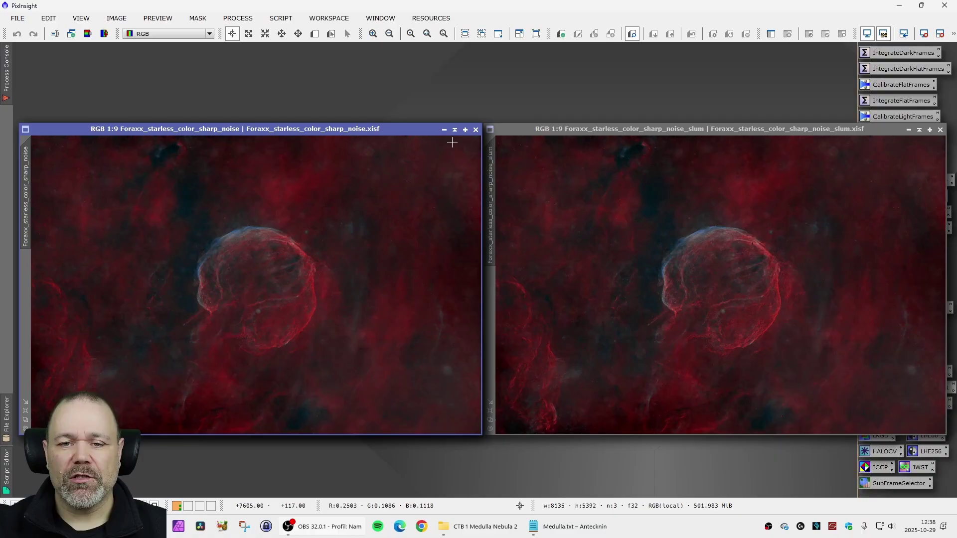
{"action": "mouse_move", "coordinate": [313, 131]}
{"action": "left_mouse_down"}
{"action": "mouse_move", "coordinate": [321, 113]}
{"action": "mouse_move", "coordinate": [290, 100]}
{"action": "mouse_move", "coordinate": [309, 131]}
{"action": "left_mouse_up"}
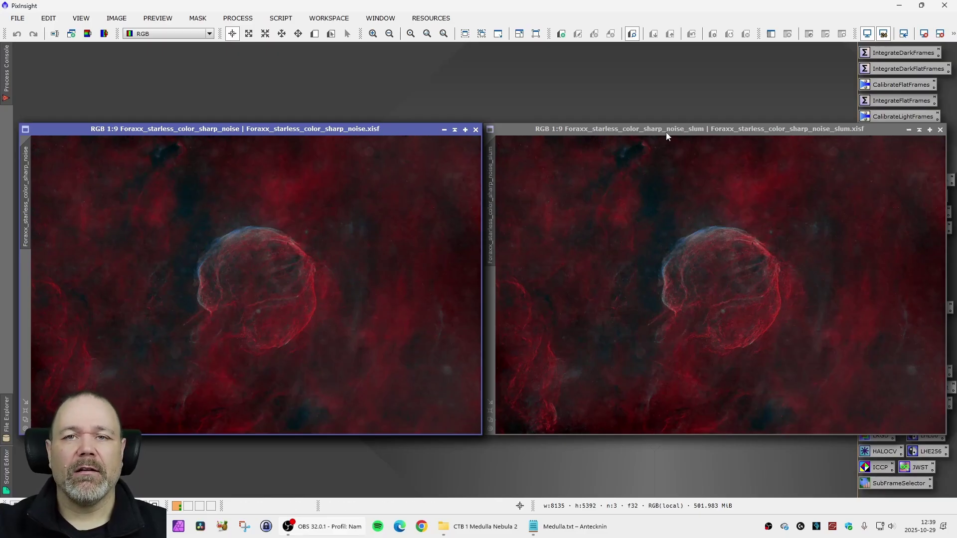
{"action": "left_click_drag", "start_coordinate": [662, 134], "coordinate": [472, 92]}
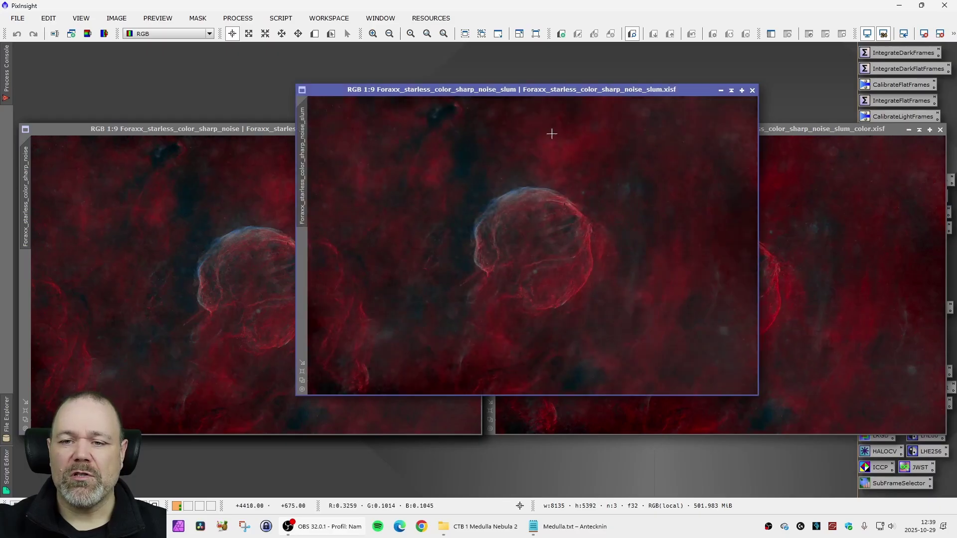
{"action": "left_click_drag", "start_coordinate": [544, 92], "coordinate": [731, 128]}
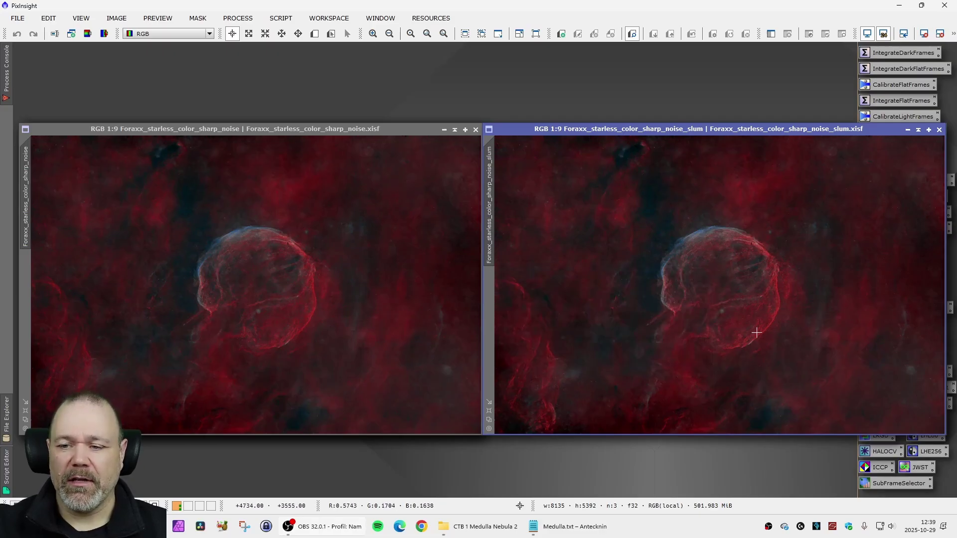
{"action": "scroll", "coordinate": [752, 333], "scroll_direction": "up", "scroll_amount": 9}
{"action": "scroll", "coordinate": [728, 326], "scroll_direction": "down", "scroll_amount": 1}
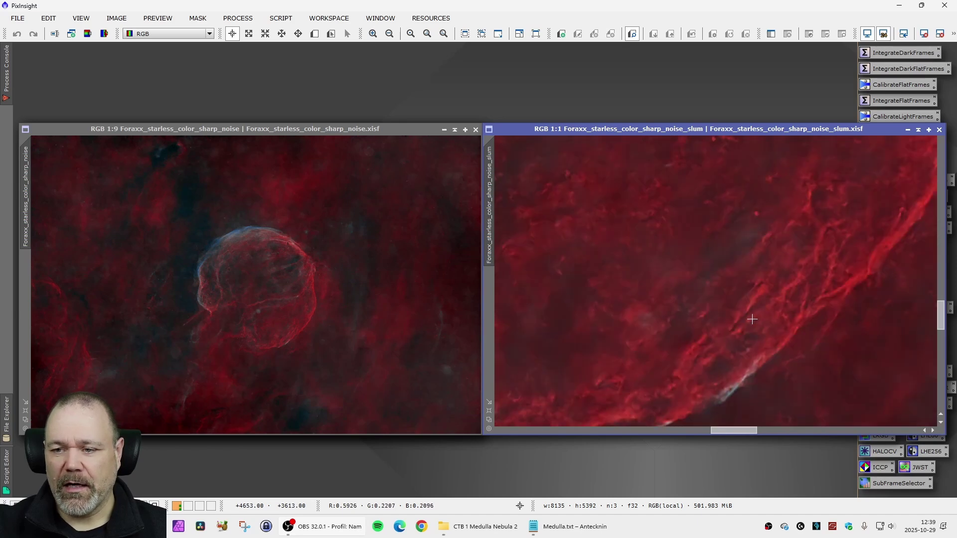
{"action": "left_click_drag", "start_coordinate": [495, 174], "coordinate": [45, 204]}
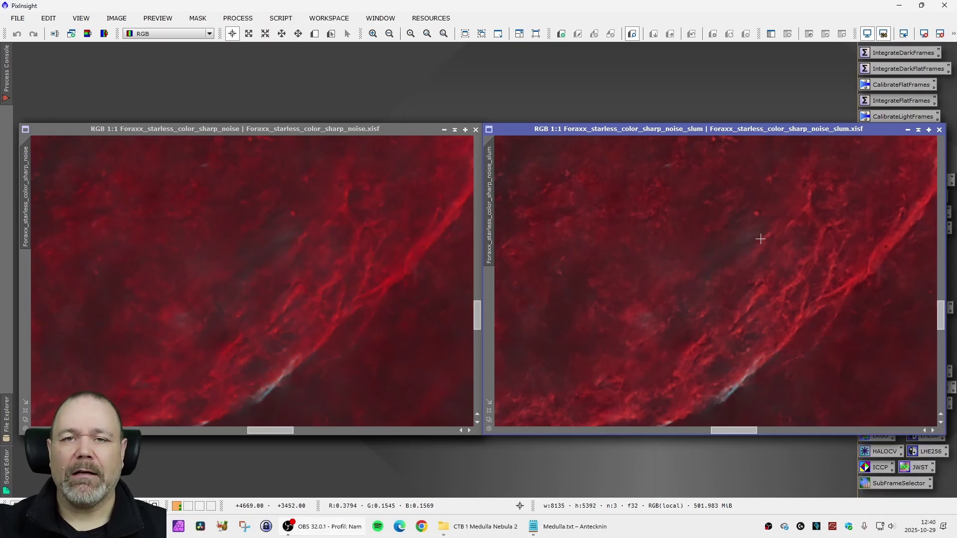
{"action": "scroll", "coordinate": [729, 311], "scroll_direction": "down", "scroll_amount": 8}
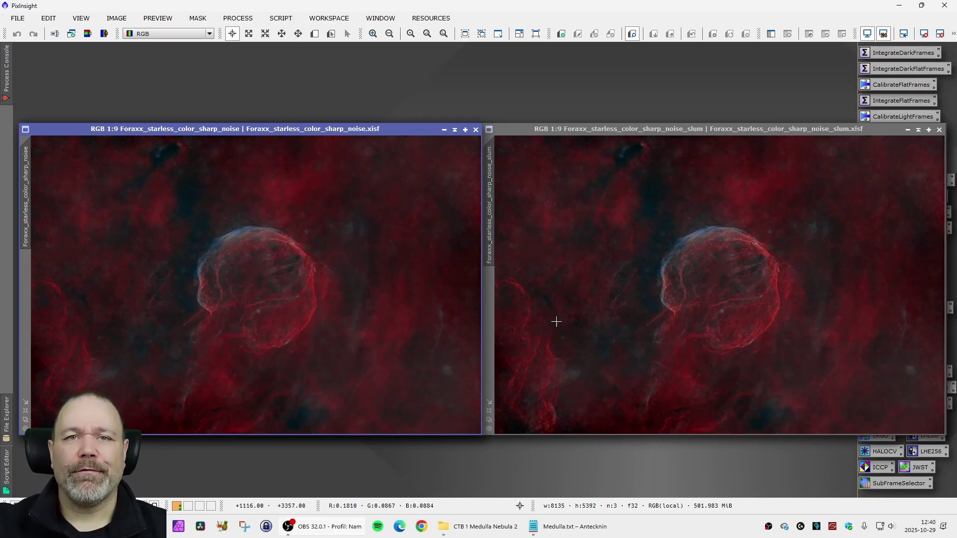
{"action": "right_click", "coordinate": [576, 335]}
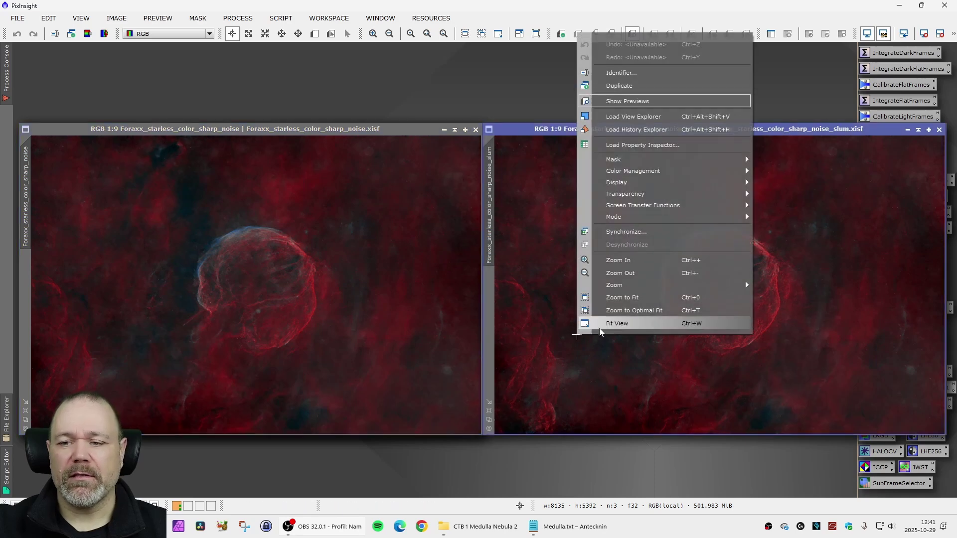
{"action": "left_click", "coordinate": [574, 334]}
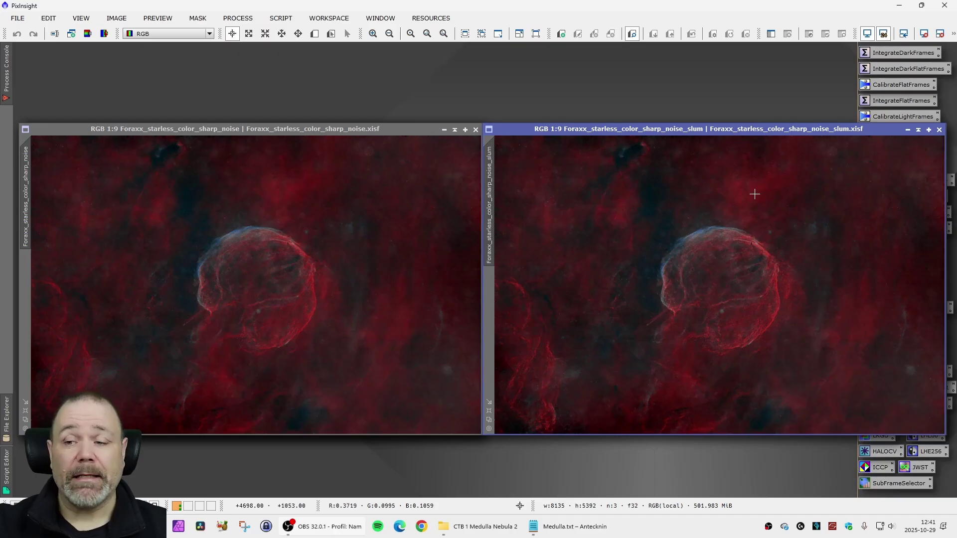
Set the SLUM image beside slum_color, then activate slum_color and zoom it out and in.
{"action": "left_click_drag", "start_coordinate": [735, 129], "coordinate": [284, 134]}
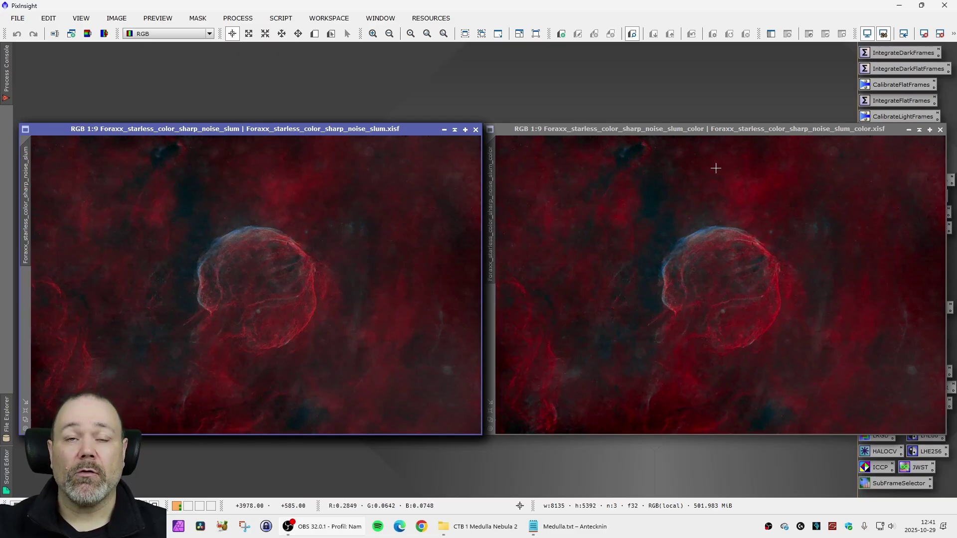
{"action": "left_click_drag", "start_coordinate": [704, 134], "coordinate": [701, 131]}
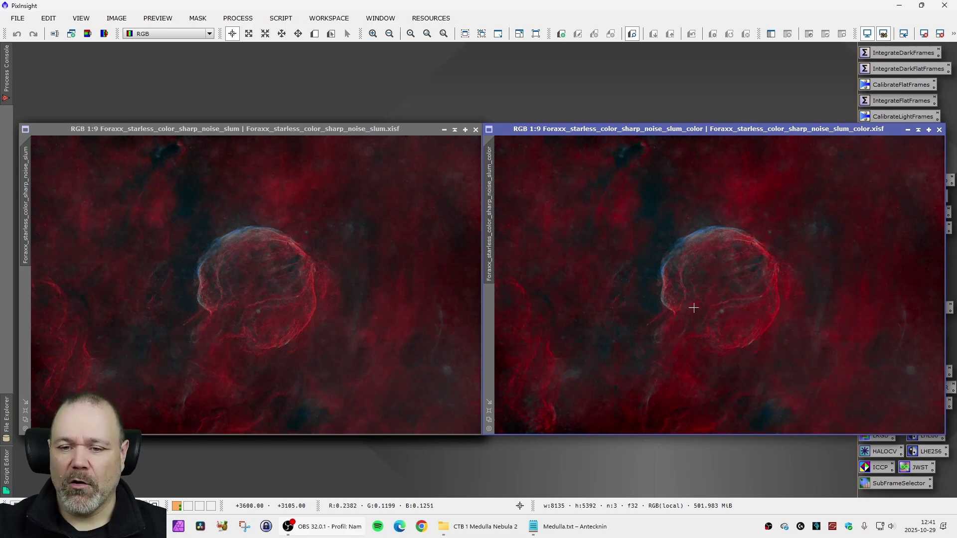
{"action": "scroll", "coordinate": [825, 295], "scroll_direction": "down", "scroll_amount": 2}
{"action": "scroll", "coordinate": [825, 295], "scroll_direction": "up", "scroll_amount": 3}
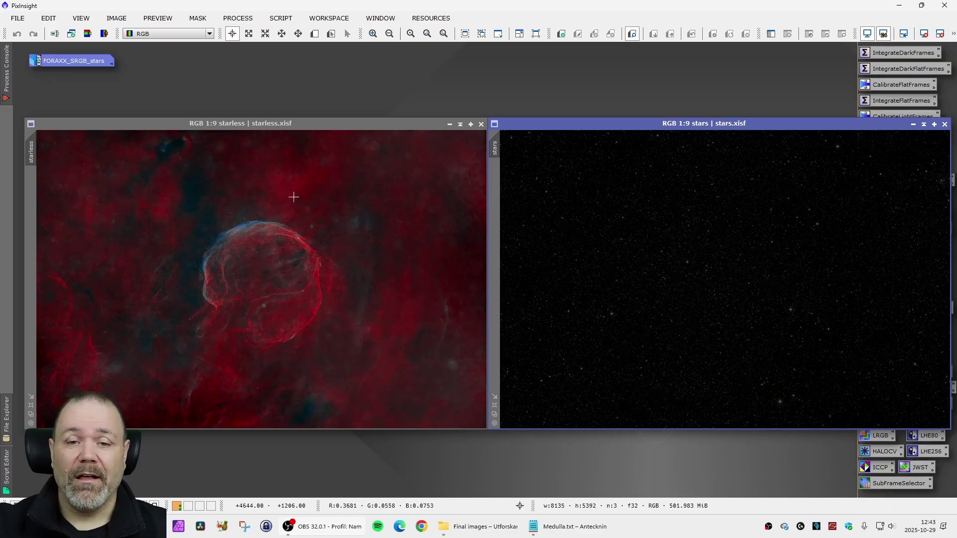
Restore the minimised FORAXX_SRGB_stars image and reposition its window.
{"action": "double_click", "coordinate": [67, 61]}
{"action": "left_click_drag", "start_coordinate": [397, 70], "coordinate": [411, 73]}
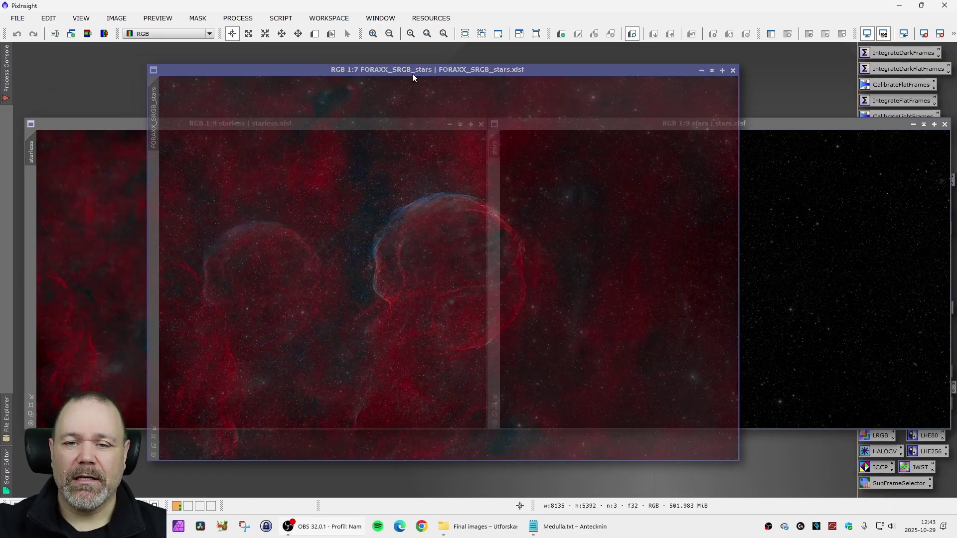